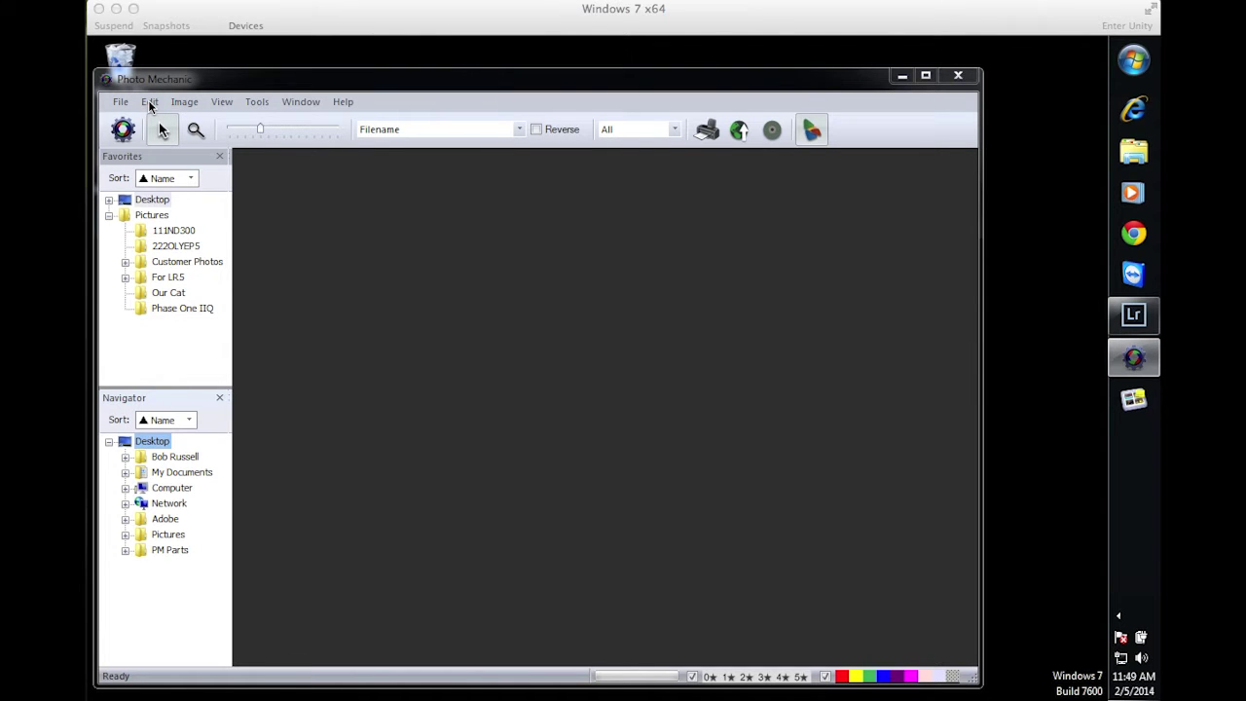
# Step: Apply the [Adobe Lightroom] color class preset in Preferences, naming classes Red through Purple
pyautogui.click(149, 103)
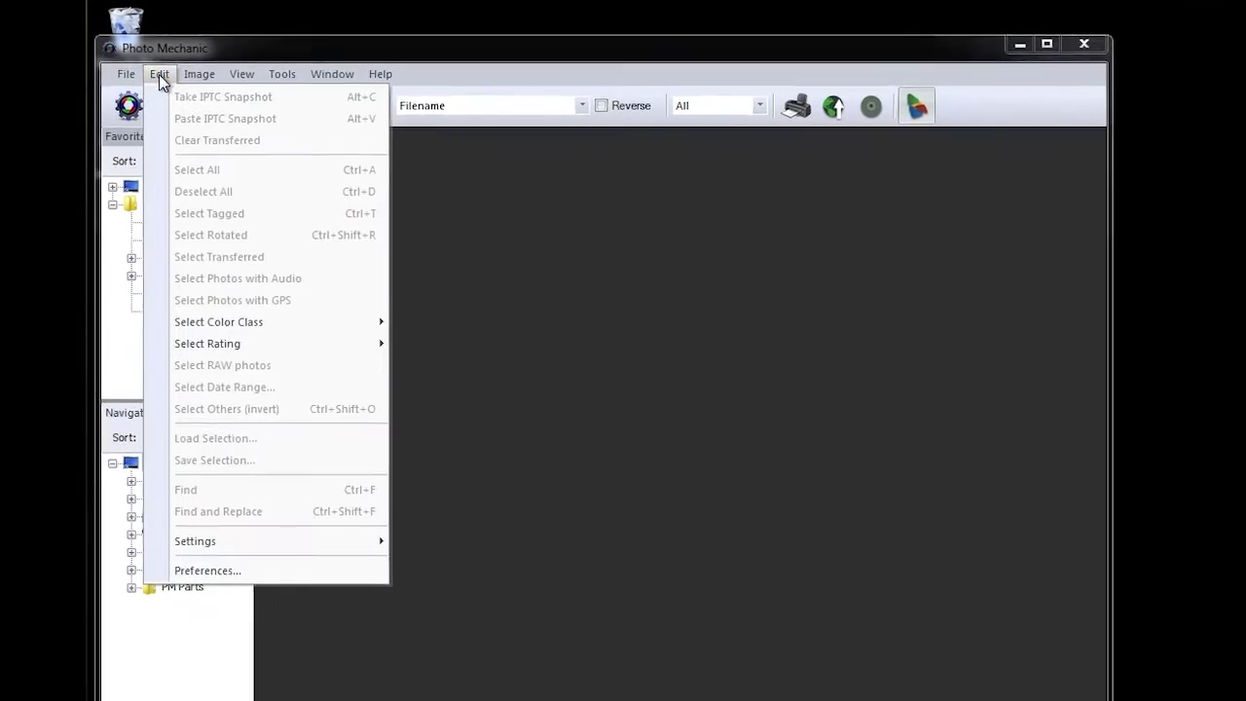
pyautogui.click(292, 573)
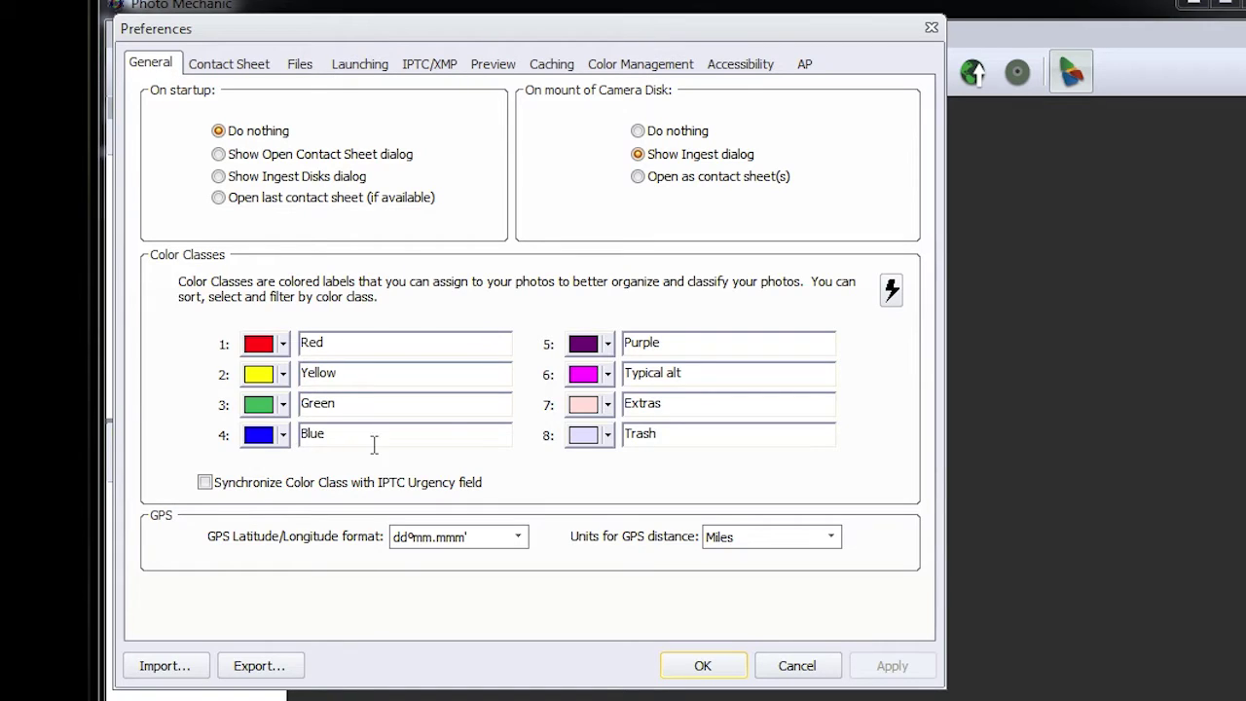
pyautogui.click(893, 290)
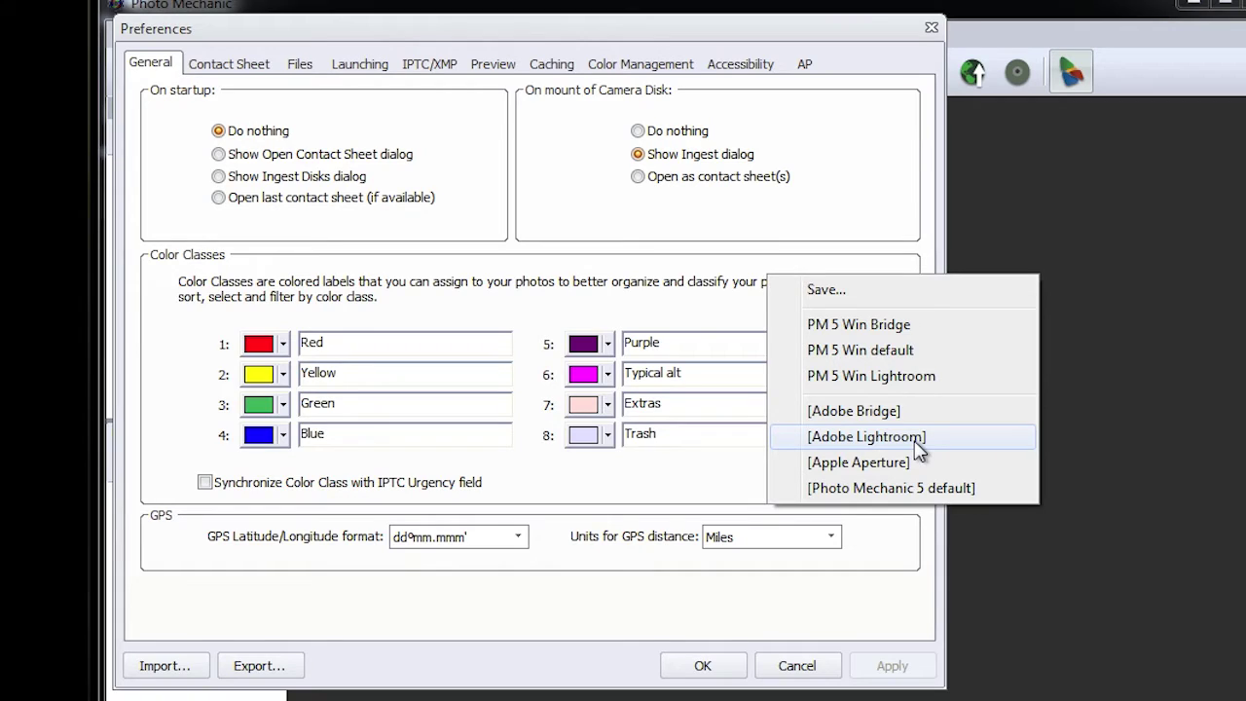
pyautogui.click(867, 436)
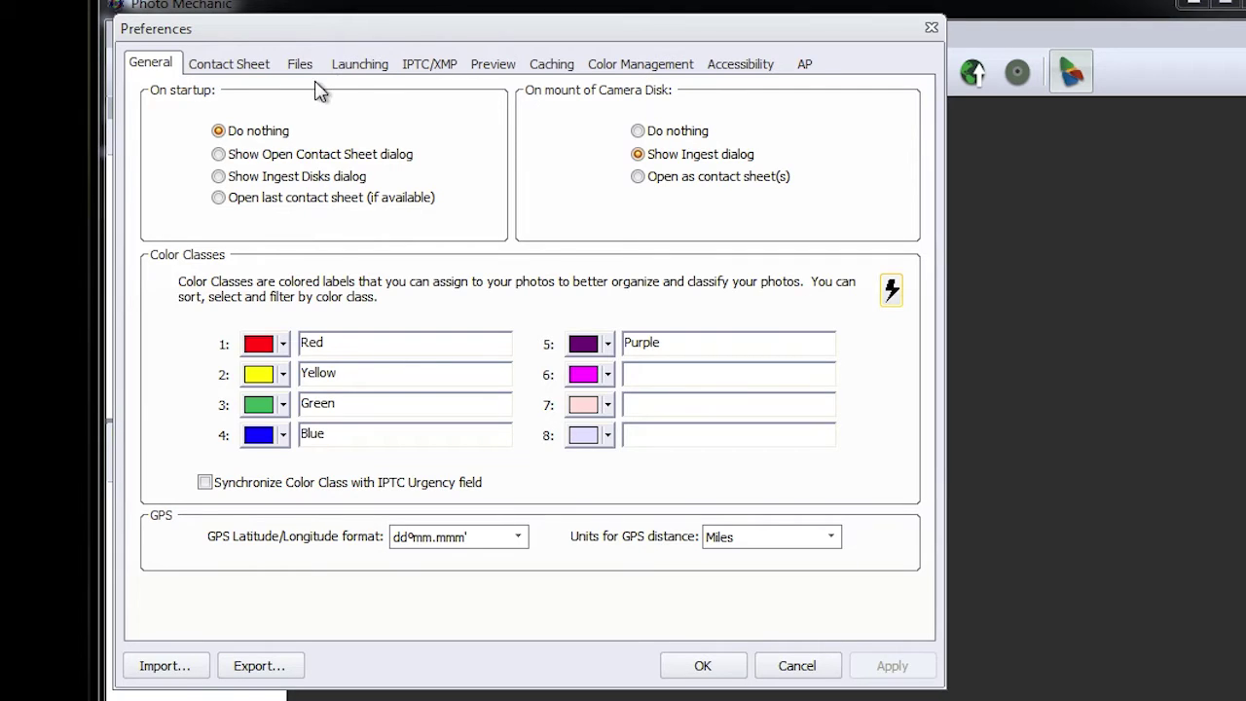
# Step: Turn on 'Always update XMP Label when changing Color Class' in the Files preferences
pyautogui.click(259, 74)
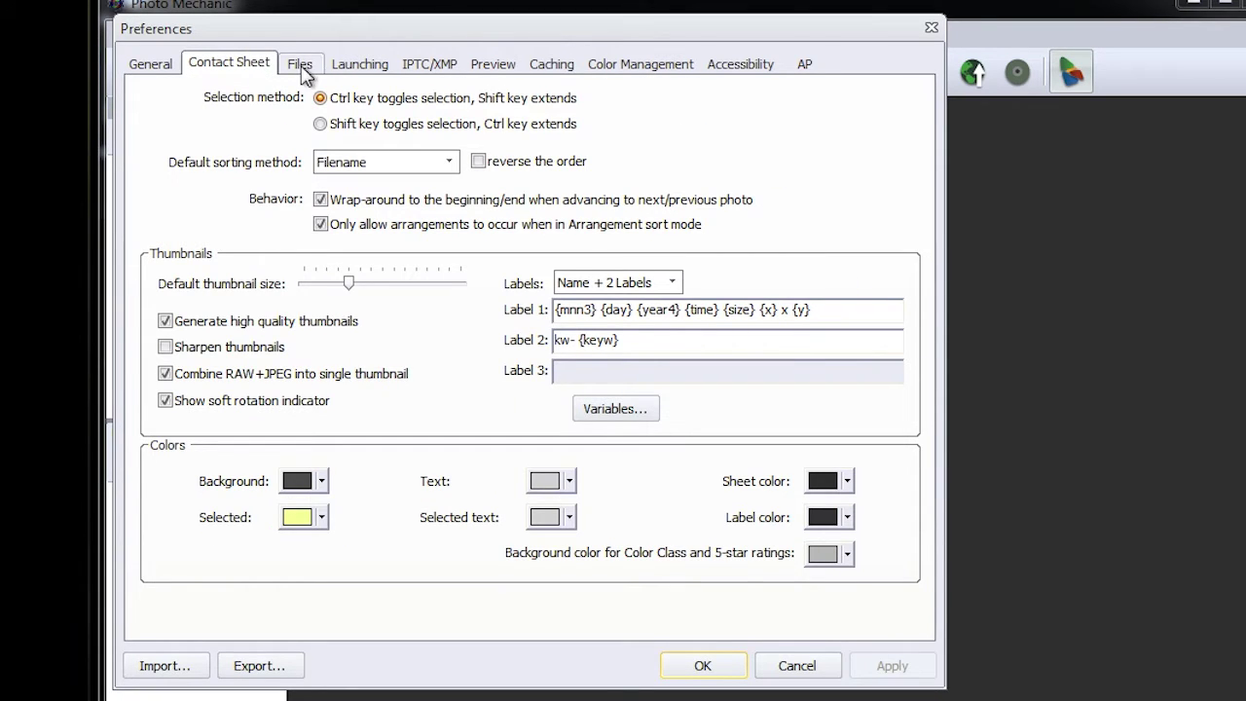
pyautogui.click(303, 70)
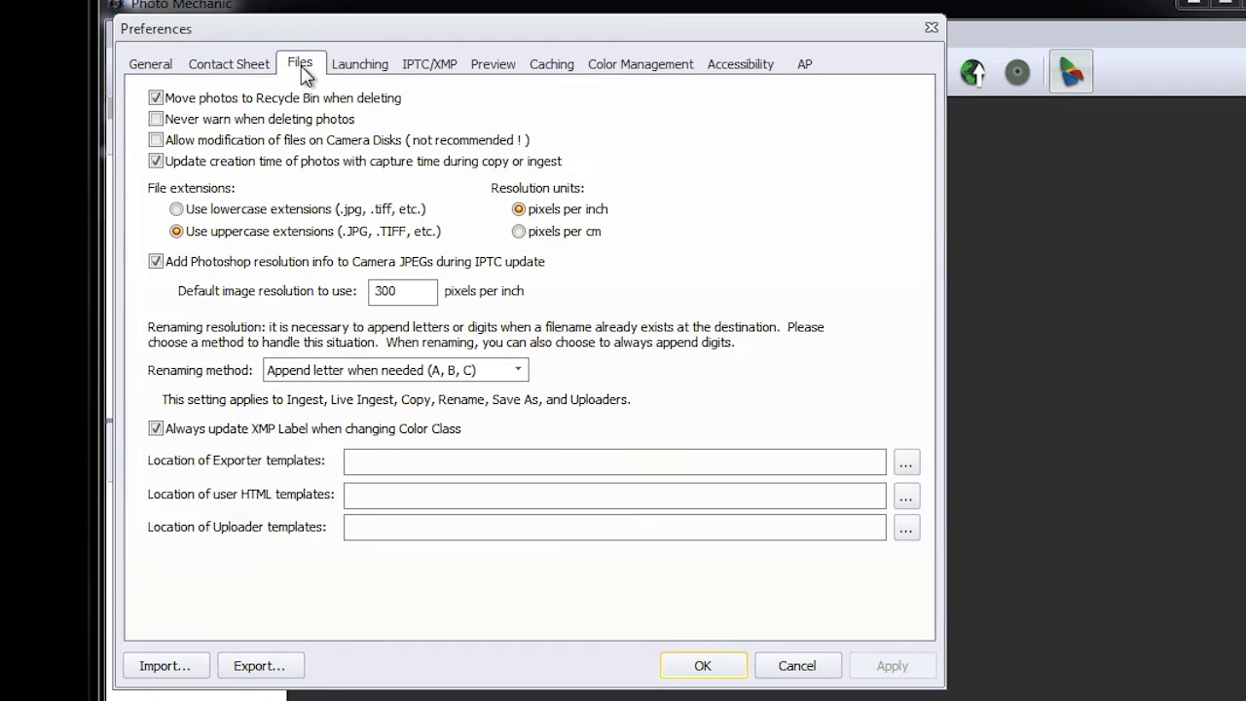
pyautogui.click(157, 429)
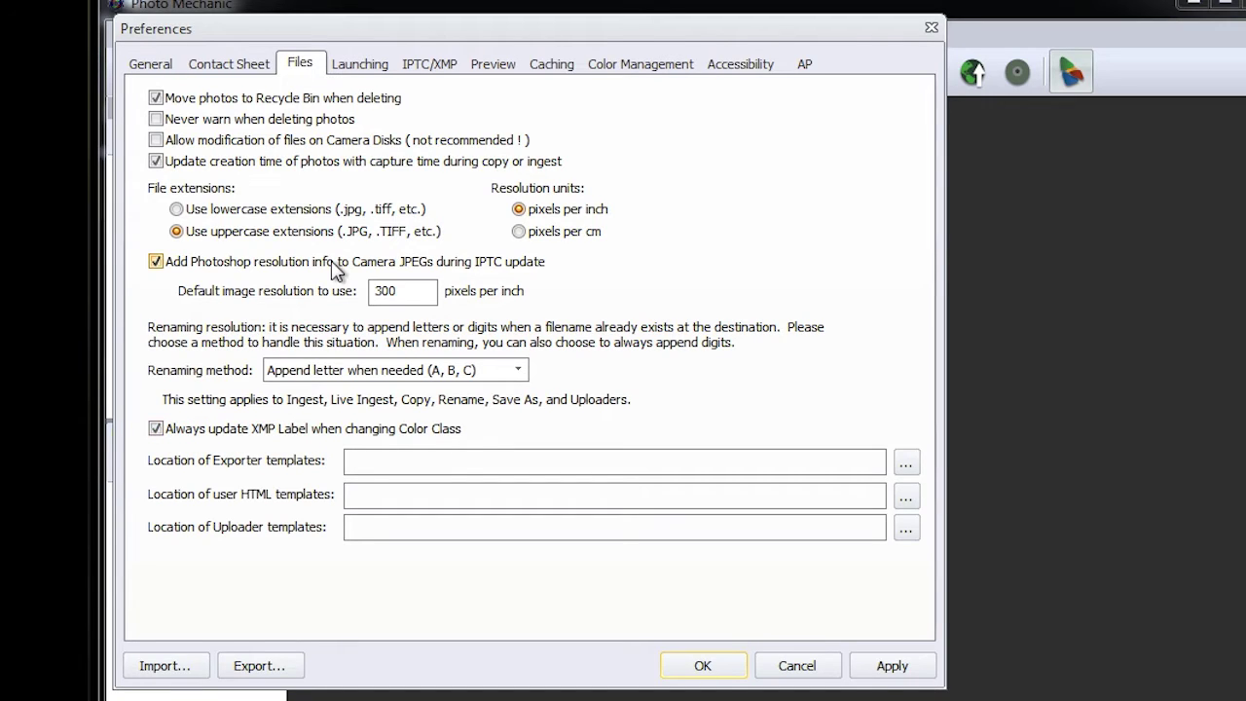
pyautogui.click(372, 81)
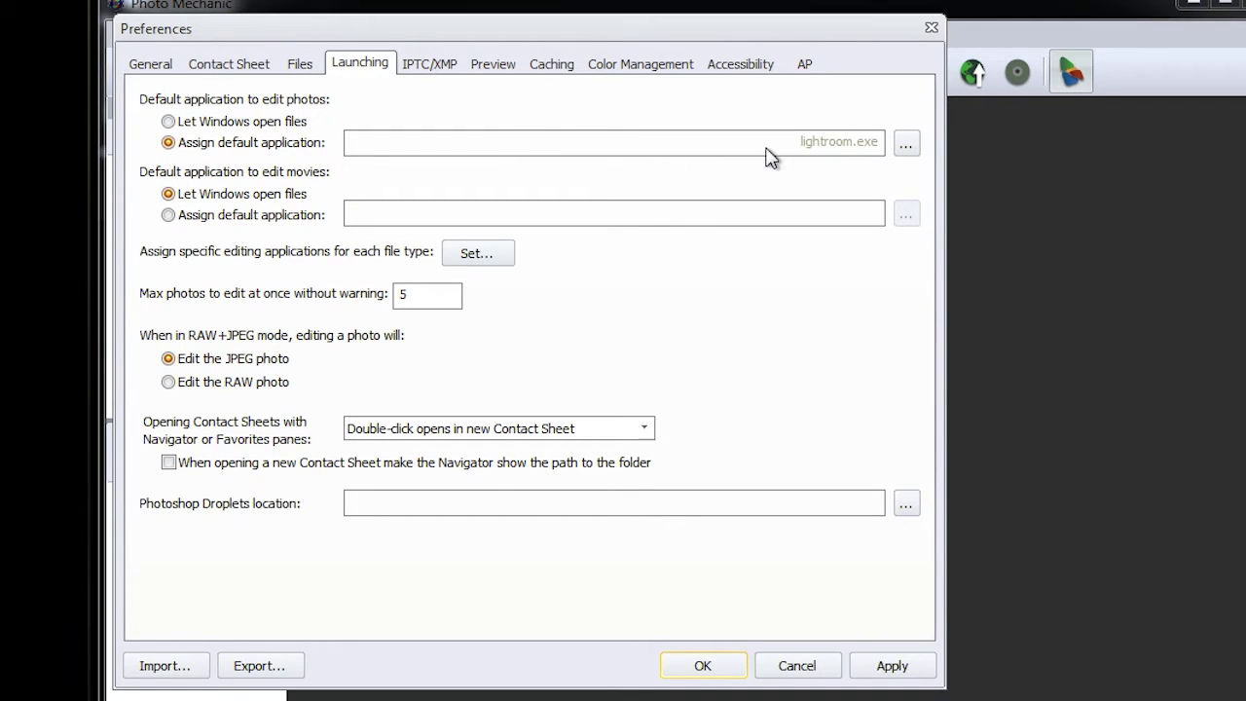
# Step: Assign lightroom.exe from C:\Program Files\Adobe\Adobe Photoshop Lightroom as the default photo editor
pyautogui.click(906, 146)
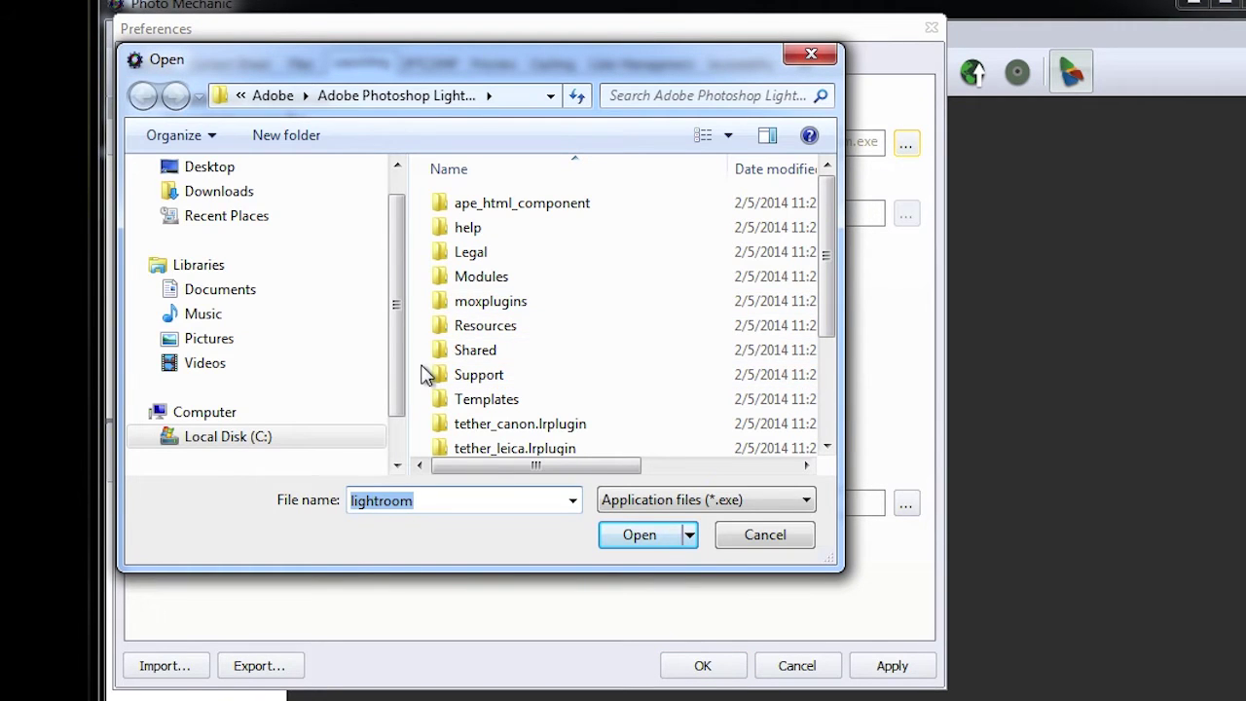
pyautogui.click(154, 438)
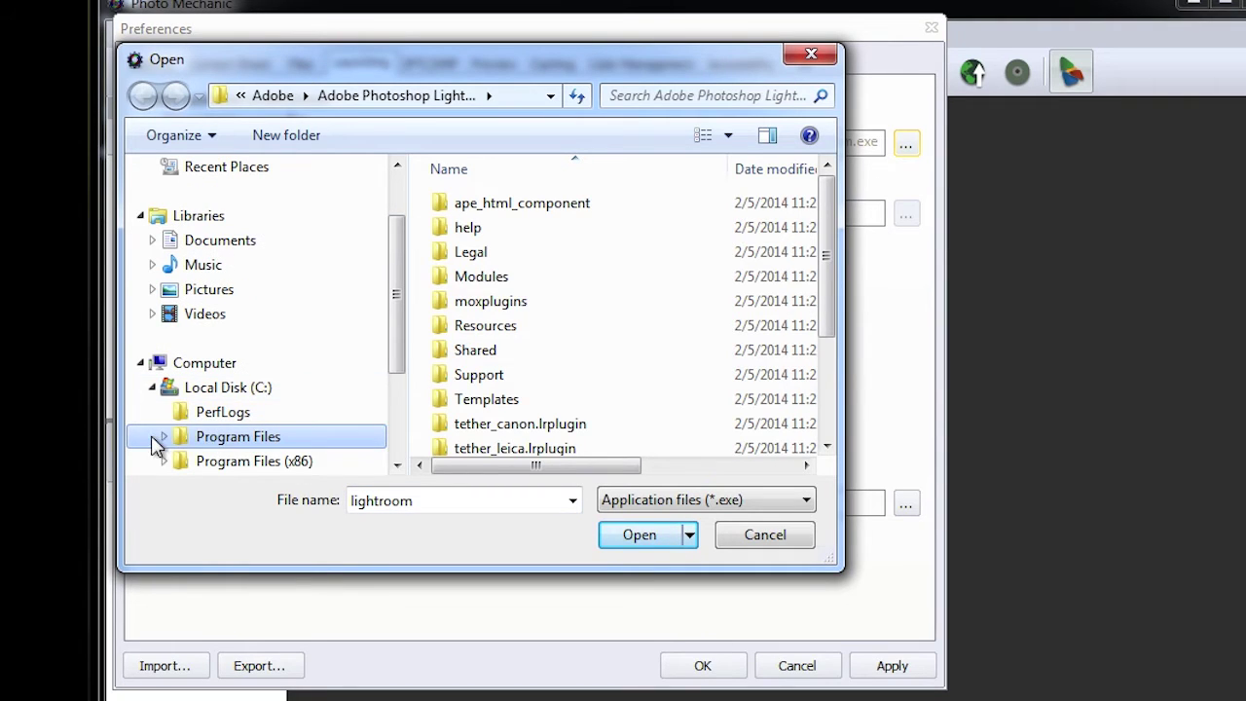
pyautogui.click(164, 440)
pyautogui.click(175, 439)
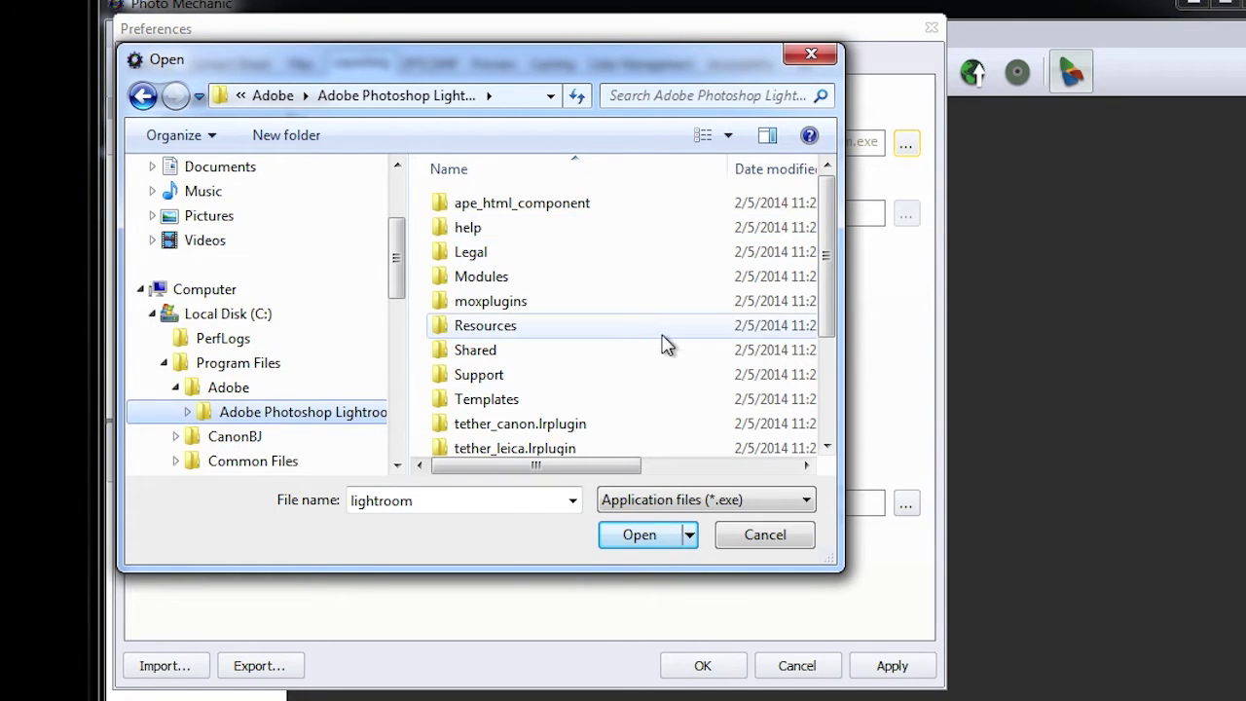
pyautogui.moveTo(826, 255); pyautogui.dragTo(833, 358)
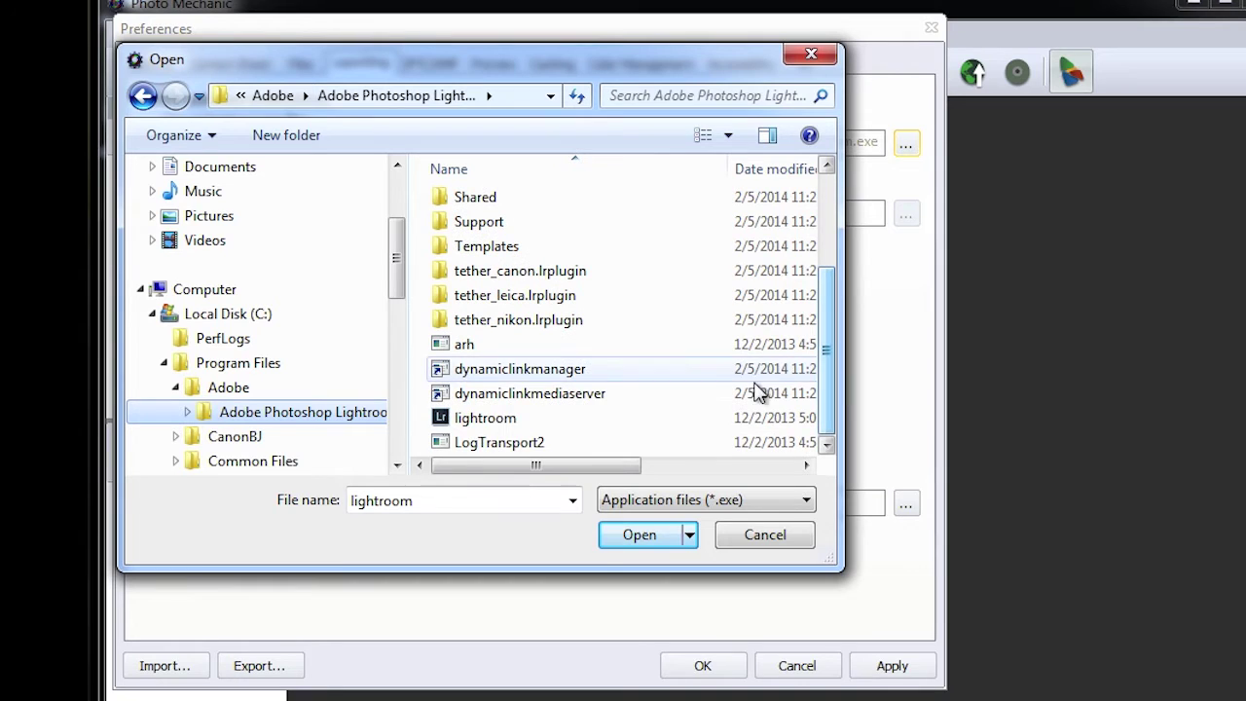
pyautogui.doubleClick(443, 420)
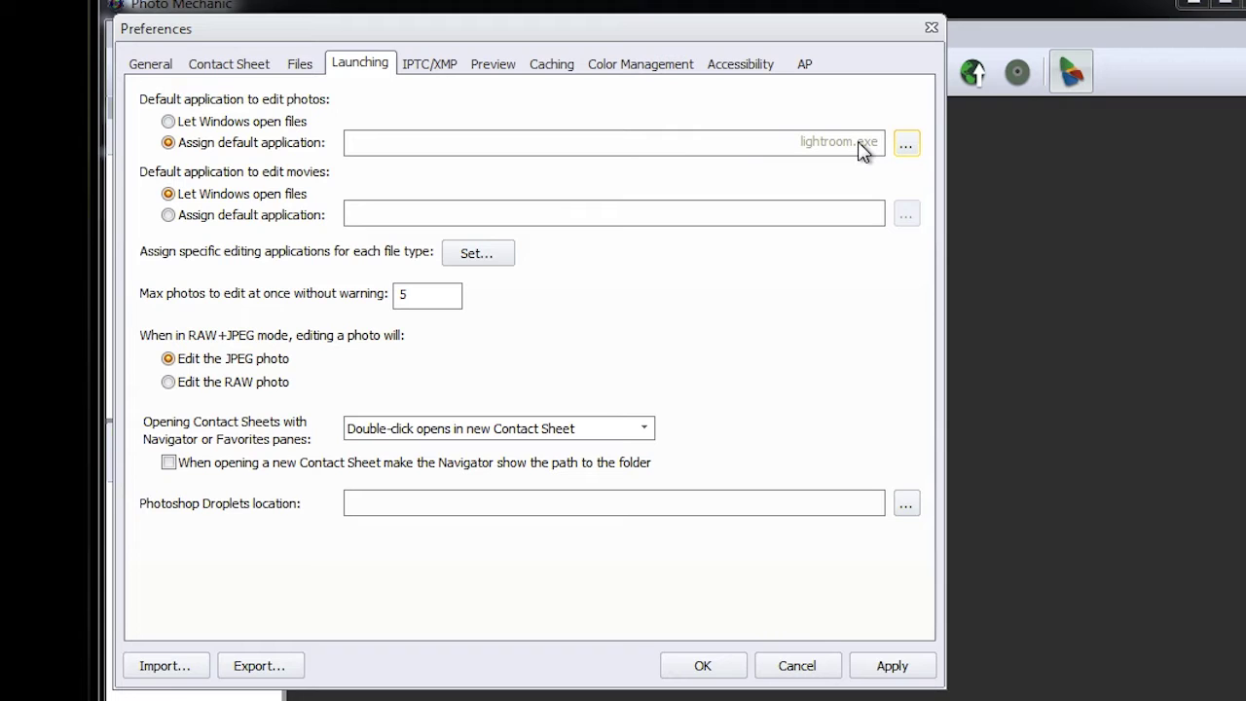
# Step: Apply the [Adobe products] preset on the IPTC/XMP preferences tab
pyautogui.click(451, 68)
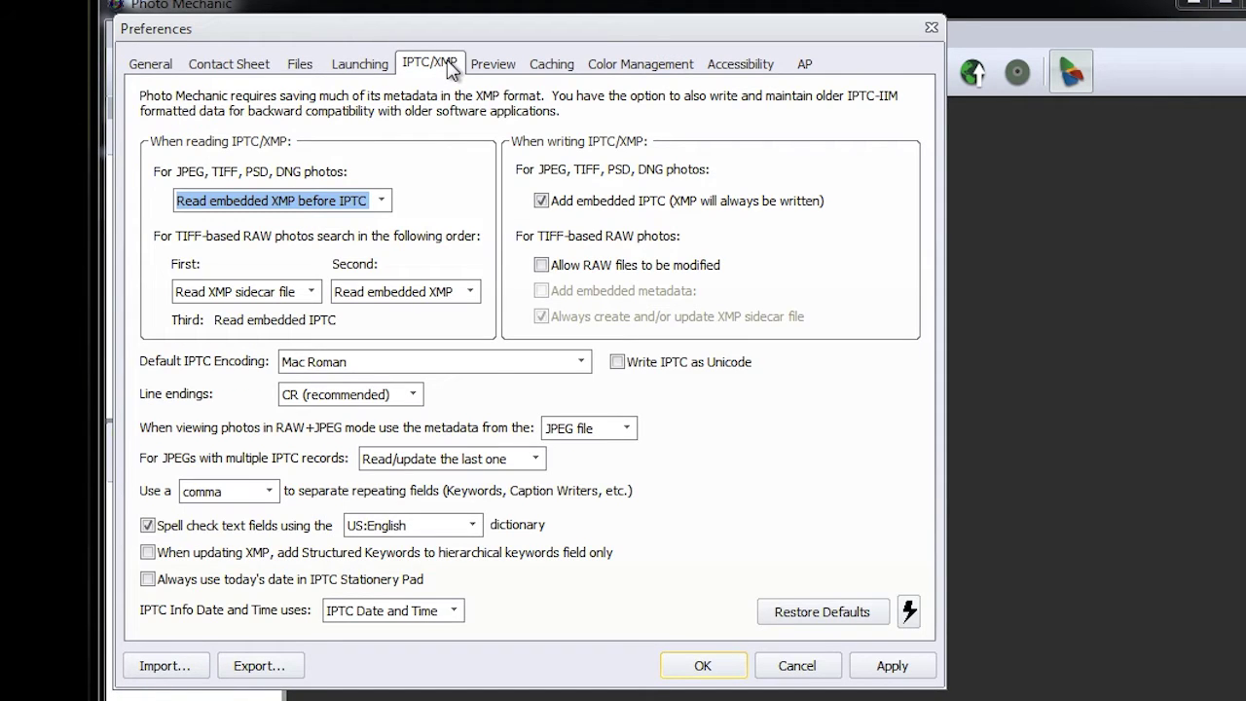
pyautogui.click(910, 612)
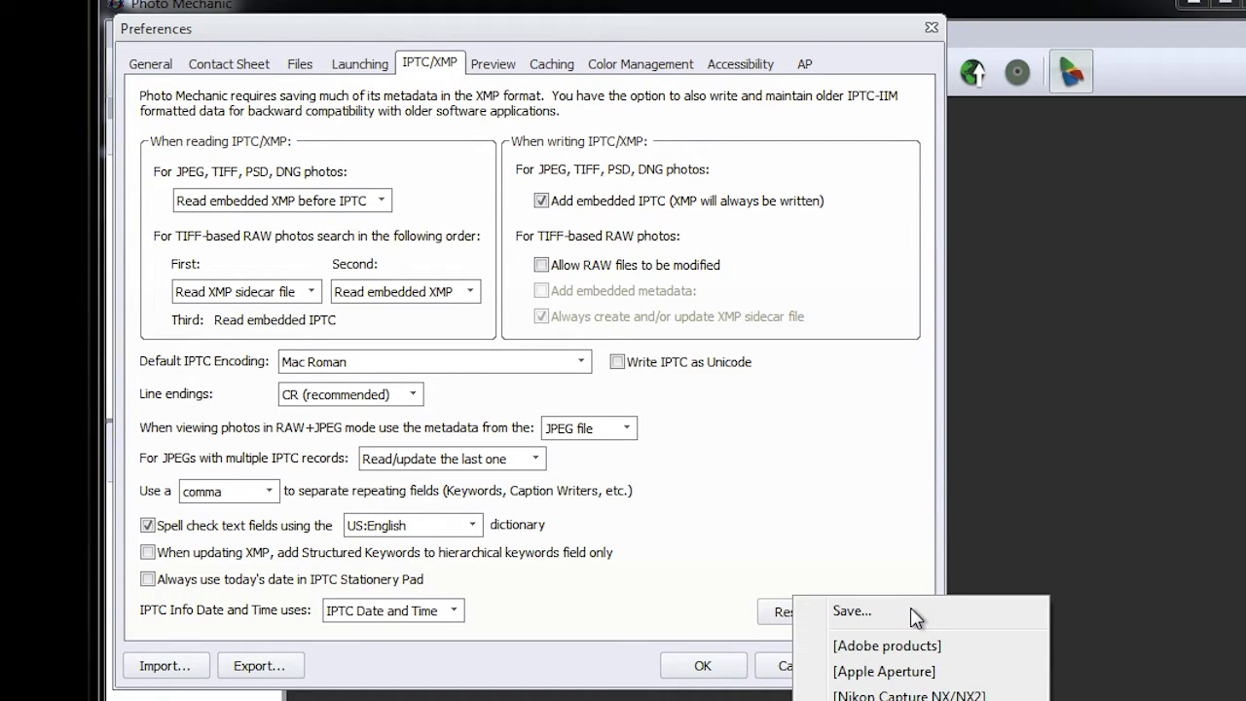
pyautogui.click(928, 651)
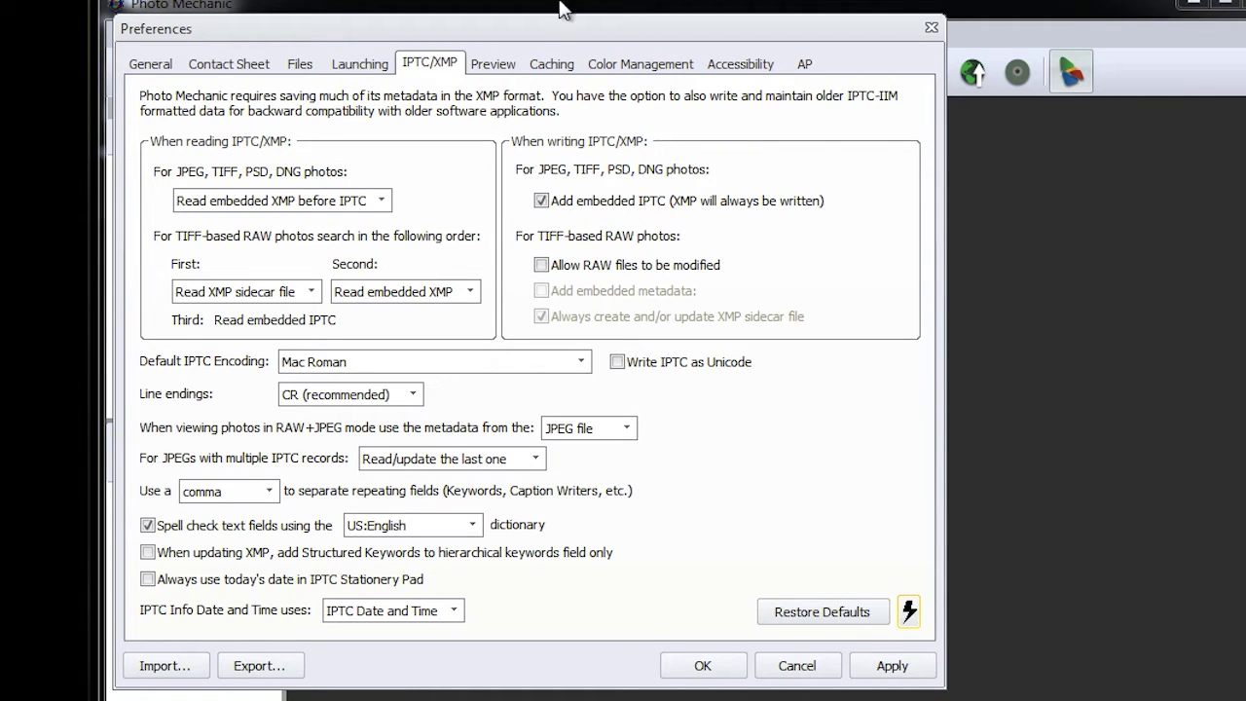
# Step: Keep the memory cache at 600 MB, save the preferences and open the For LR5 folder
pyautogui.click(551, 64)
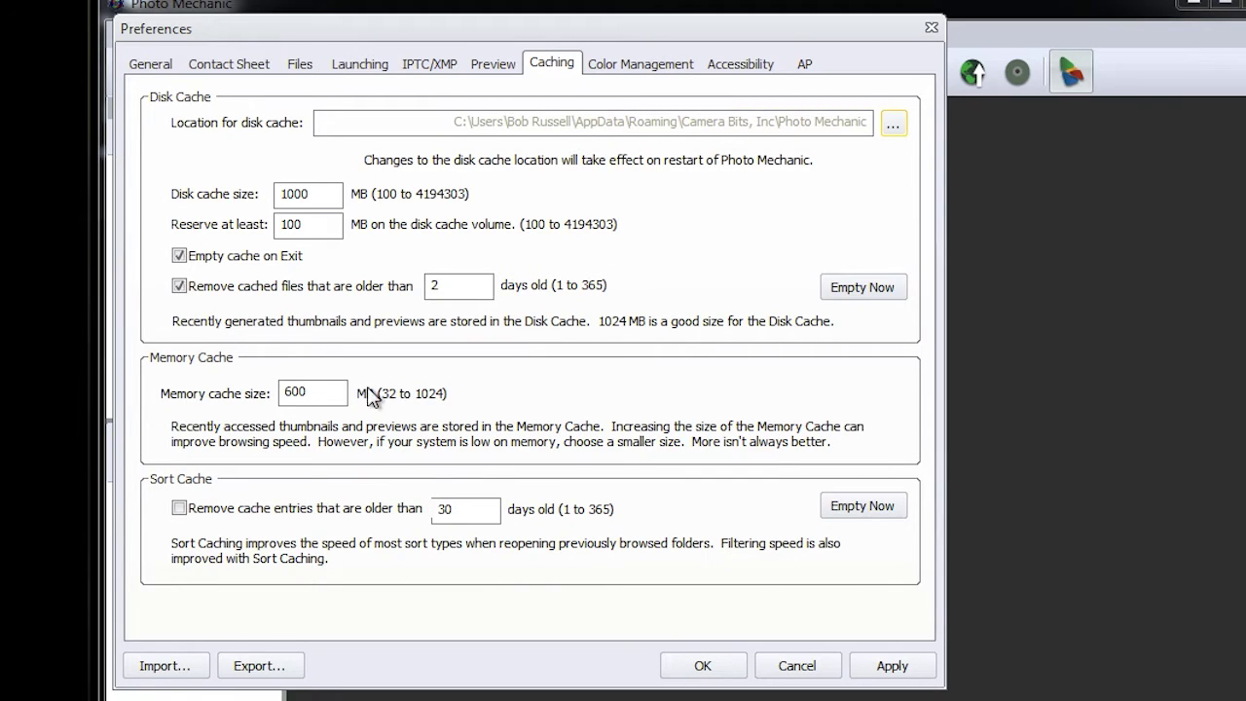
pyautogui.click(322, 393)
pyautogui.moveTo(321, 393); pyautogui.dragTo(282, 394)
pyautogui.click(333, 396)
pyautogui.click(891, 668)
pyautogui.click(705, 668)
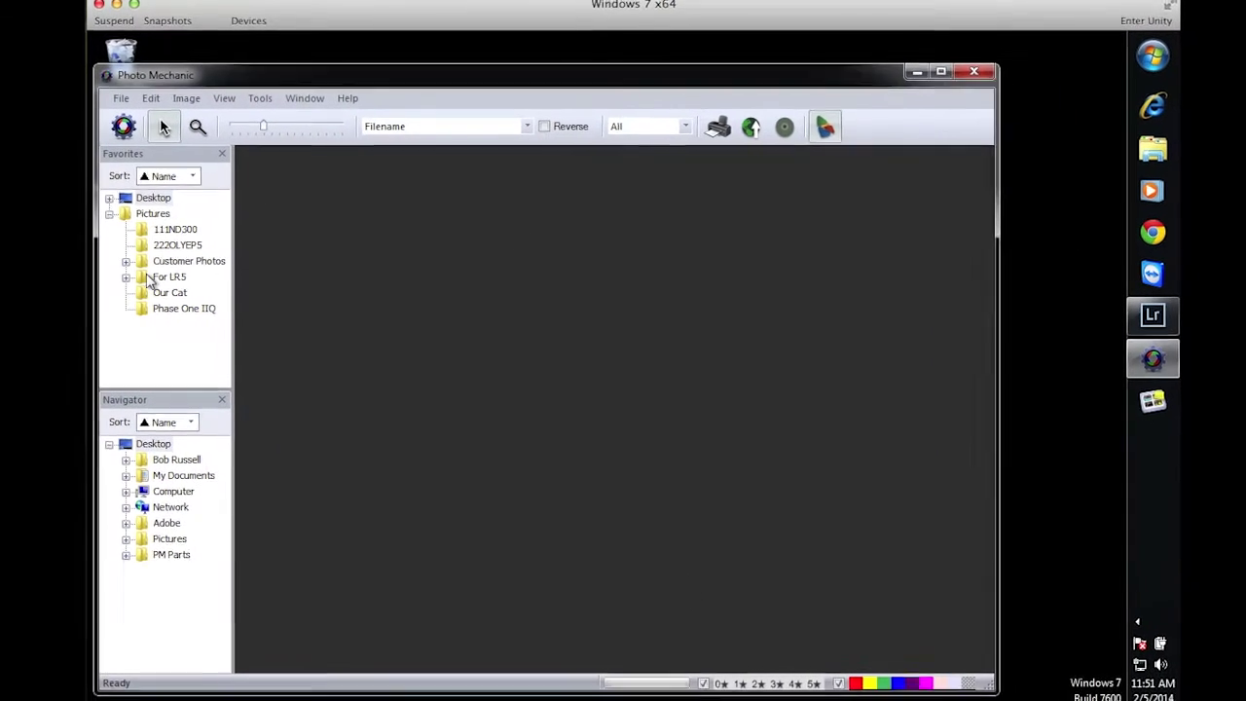
pyautogui.click(148, 278)
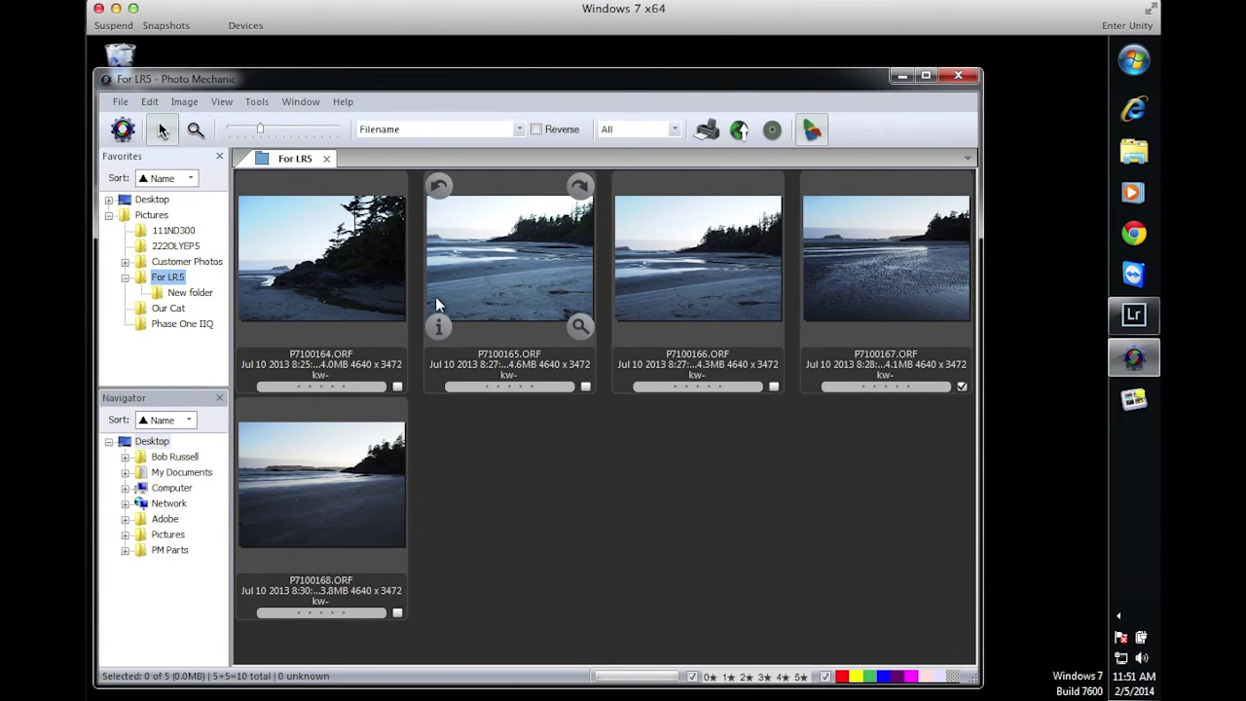
# Step: Label P7100164 to P7100168 Red, Yellow, Green, Blue and Purple with keys 1–5
pyautogui.click(341, 270)
pyautogui.press('1')
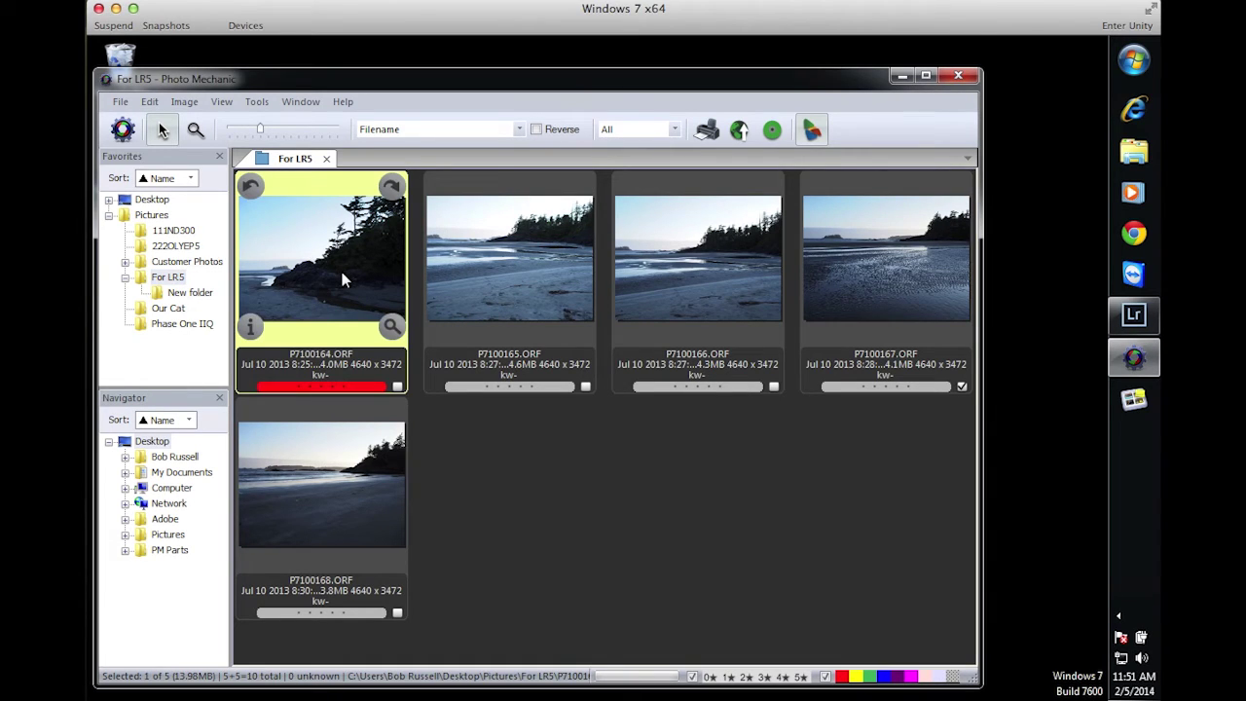
pyautogui.click(470, 267)
pyautogui.press('2')
pyautogui.click(749, 272)
pyautogui.press('3')
pyautogui.click(864, 271)
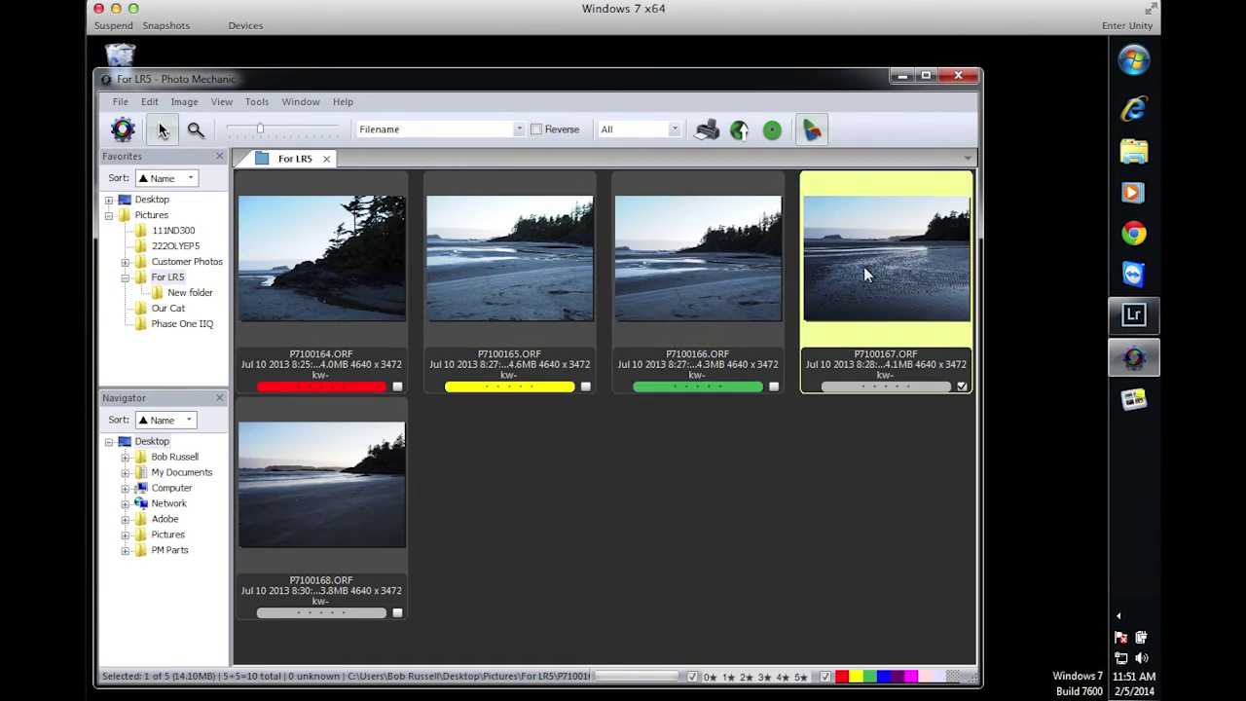
pyautogui.press('4')
pyautogui.click(278, 454)
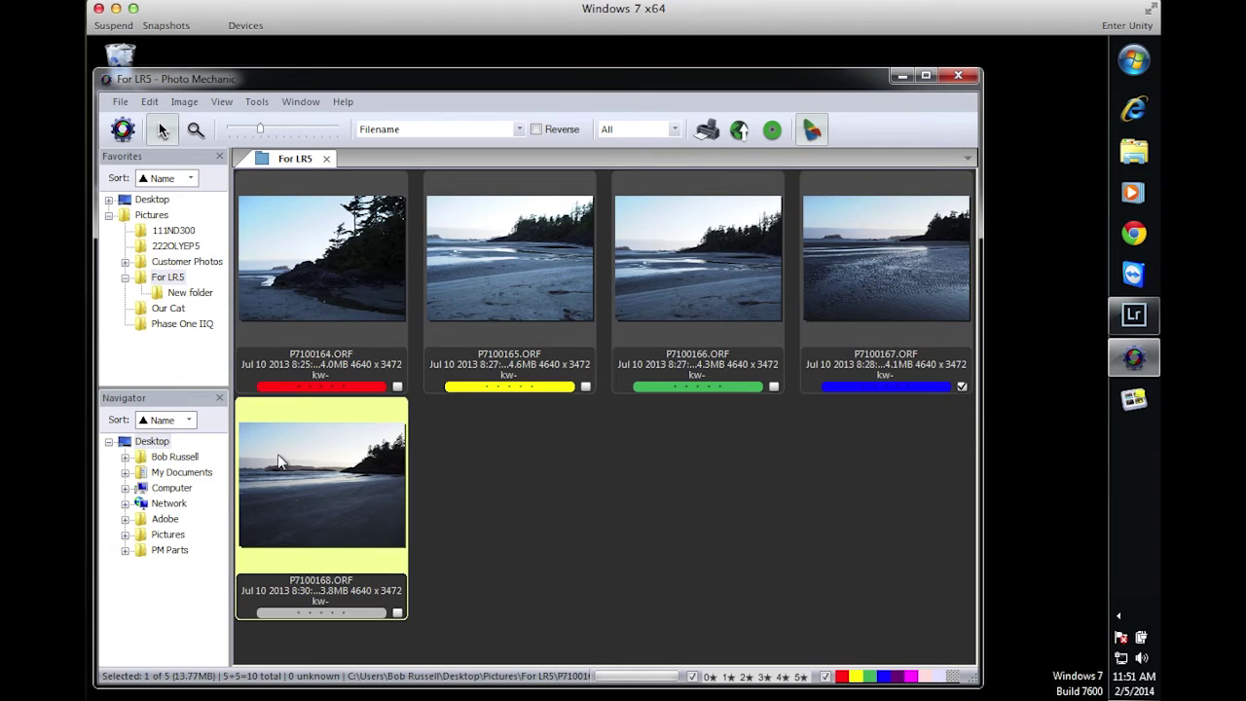
pyautogui.press('5')
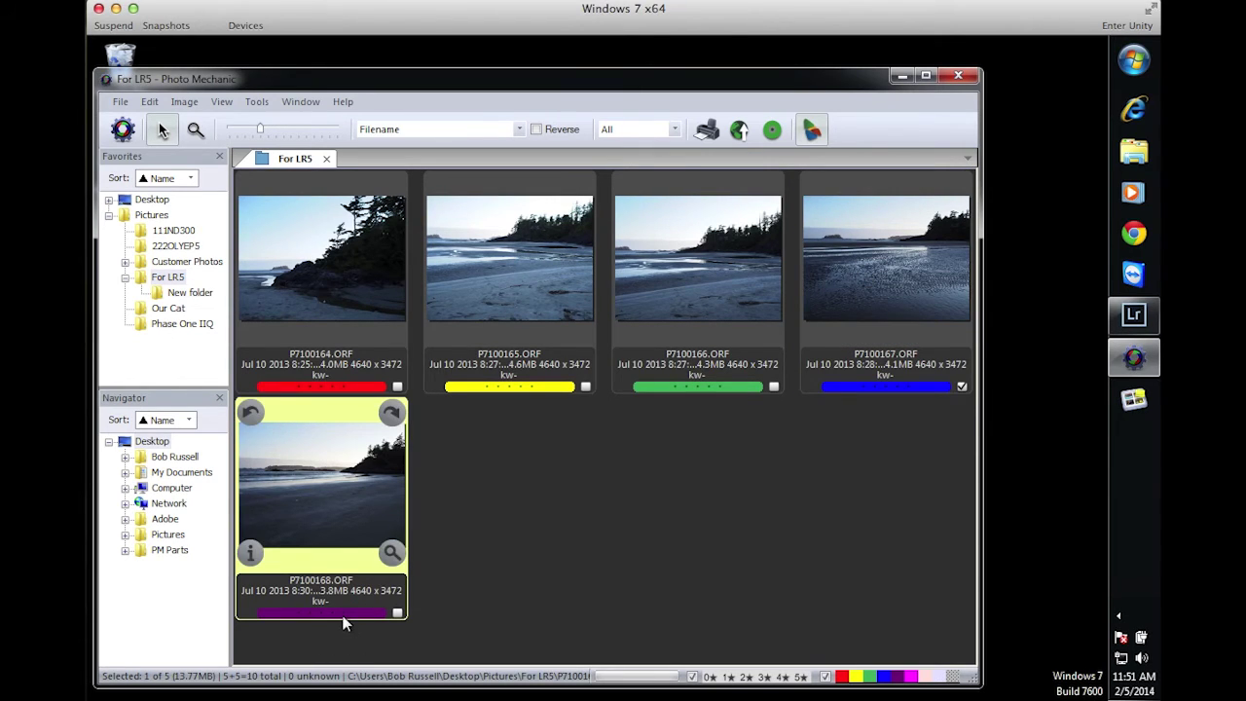
# Step: Rate the photos from one star on P7100168 up to five stars on P7100164
pyautogui.click(278, 614)
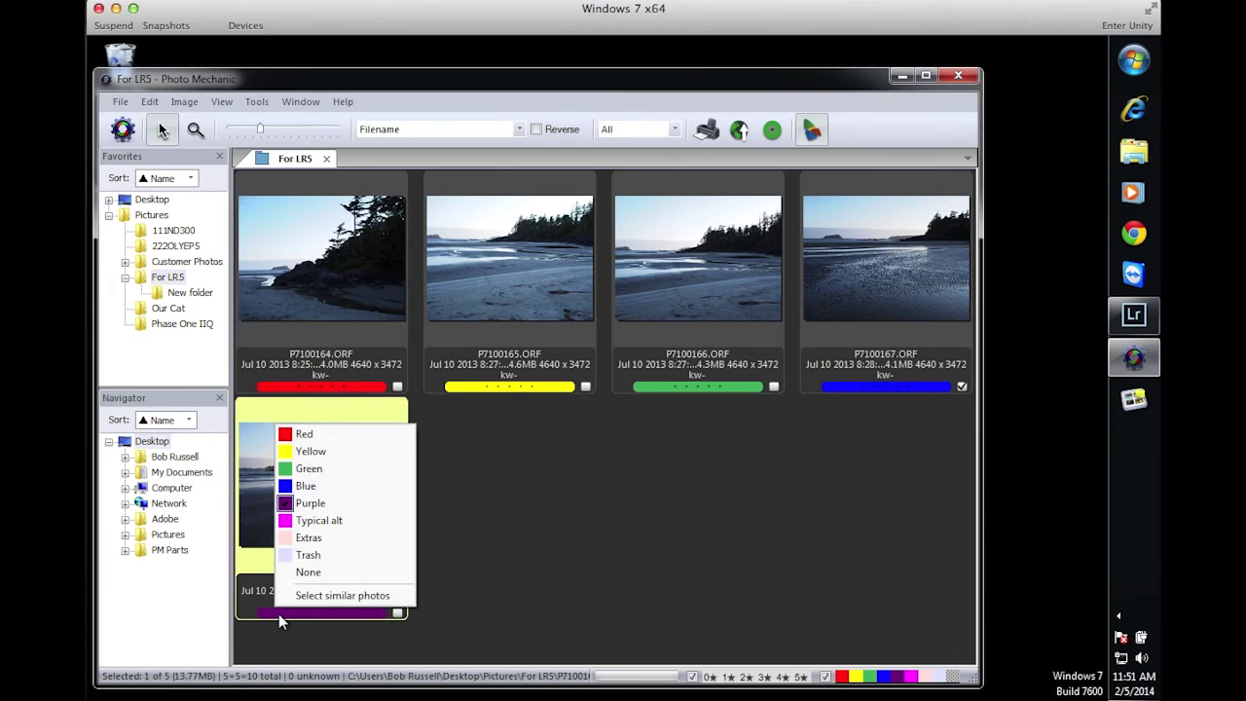
pyautogui.click(418, 582)
pyautogui.click(299, 610)
pyautogui.click(875, 385)
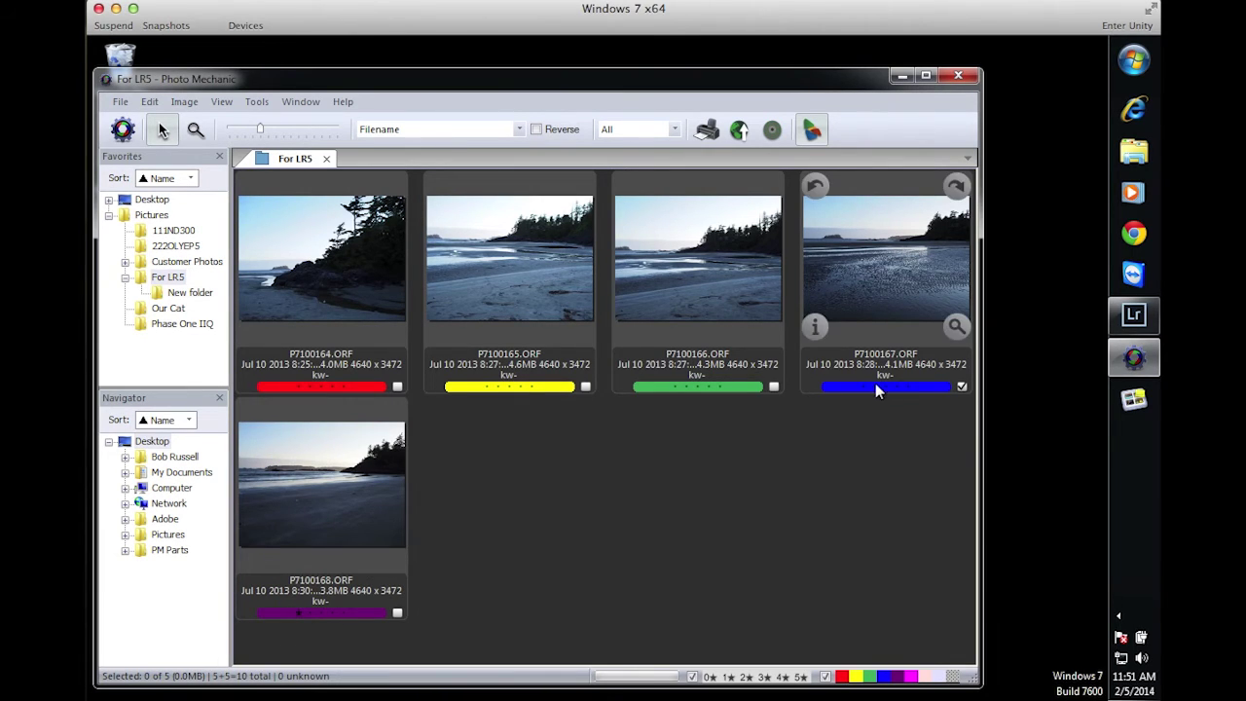
pyautogui.click(699, 386)
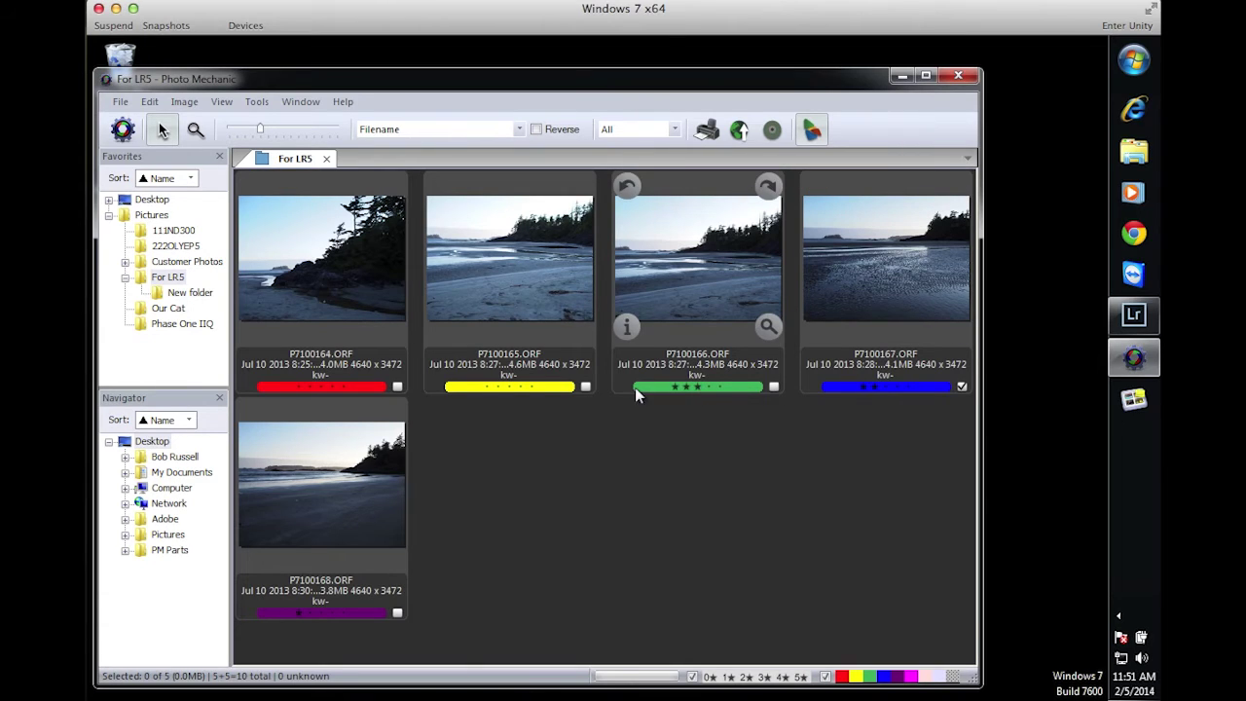
pyautogui.click(519, 388)
pyautogui.click(345, 387)
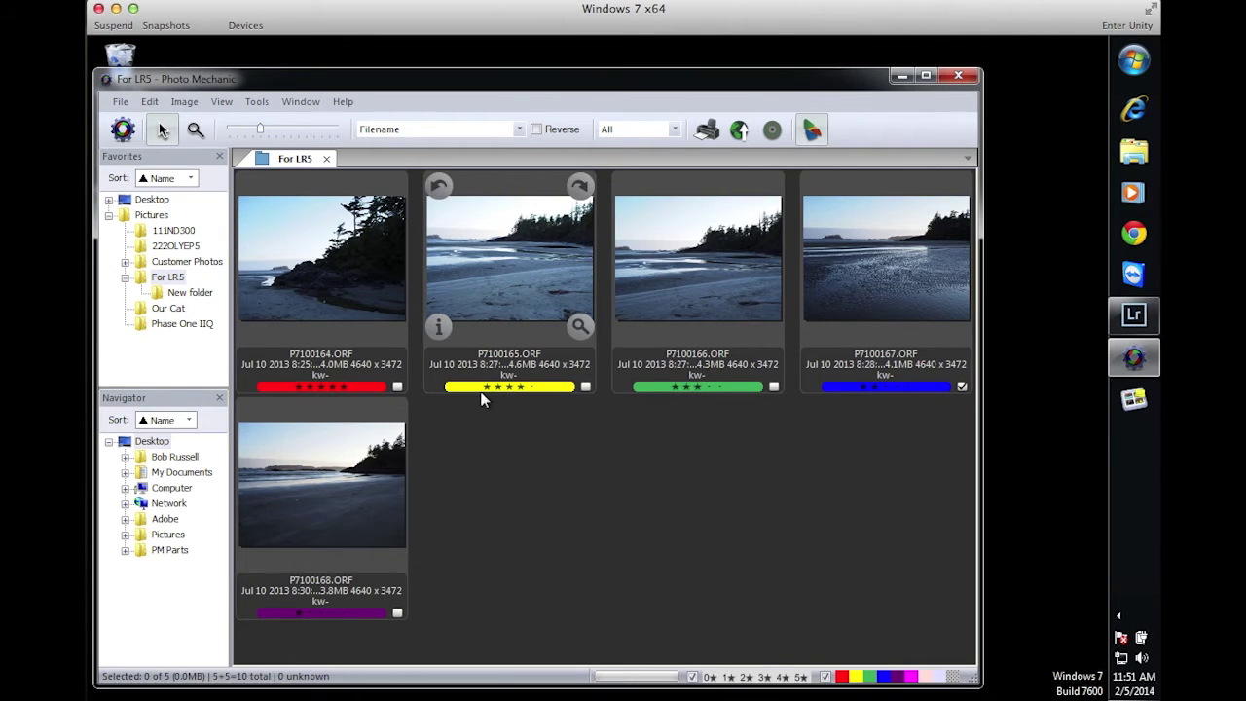
pyautogui.hotkey('ctrl', 'a')
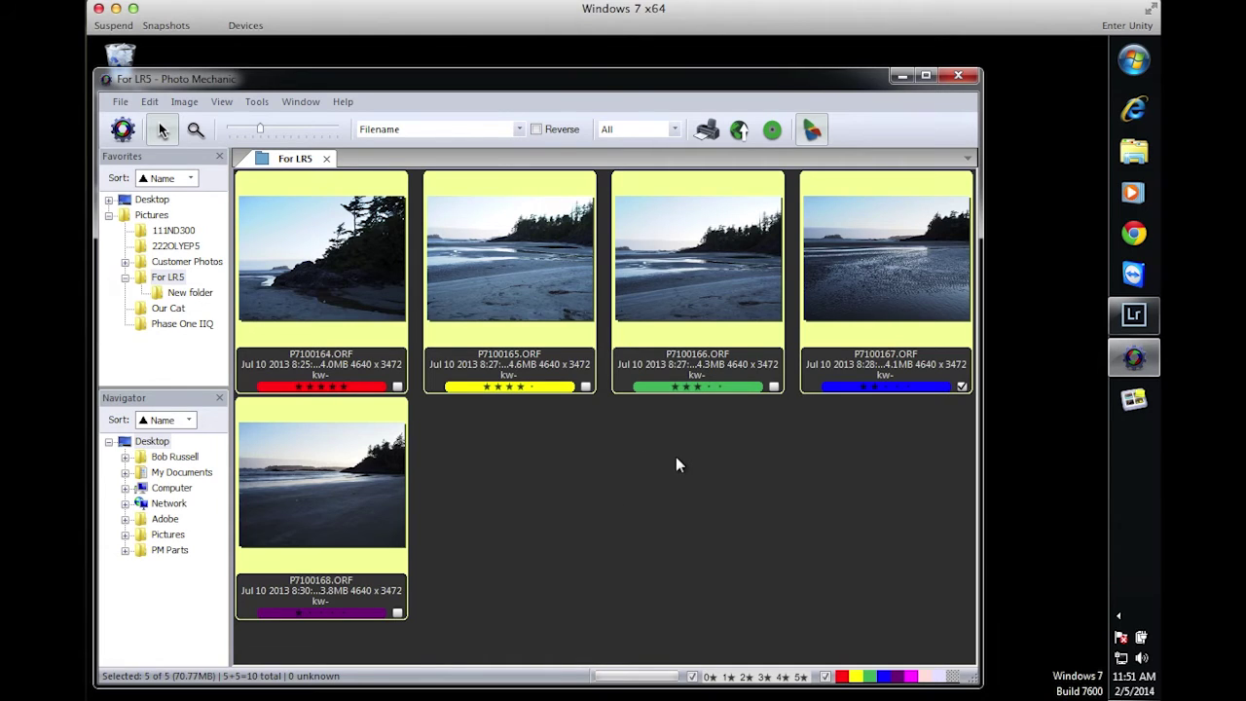
# Step: Drag all five selected ORF photos onto Lightroom to open its import window
pyautogui.moveTo(813, 242)
pyautogui.moveTo(879, 255); pyautogui.dragTo(549, 409)
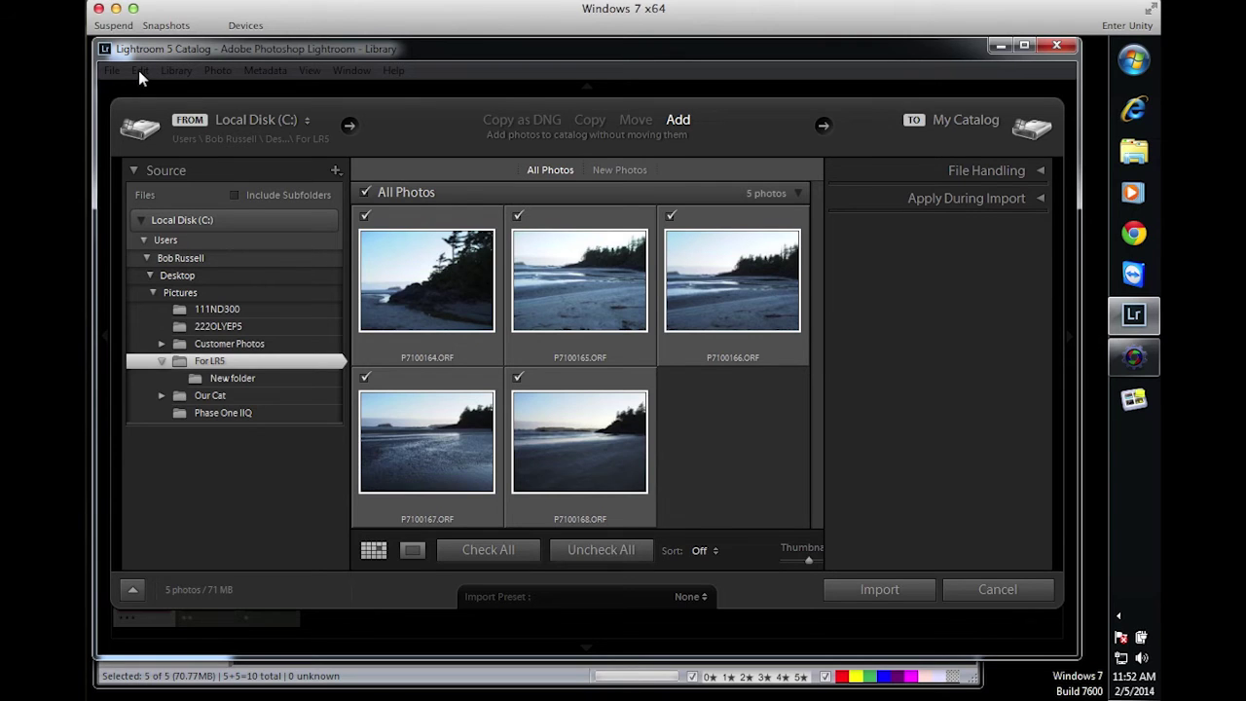
# Step: Cancel the import and enable 'Automatically write changes into XMP' in Lightroom's Catalog Settings
pyautogui.click(1026, 588)
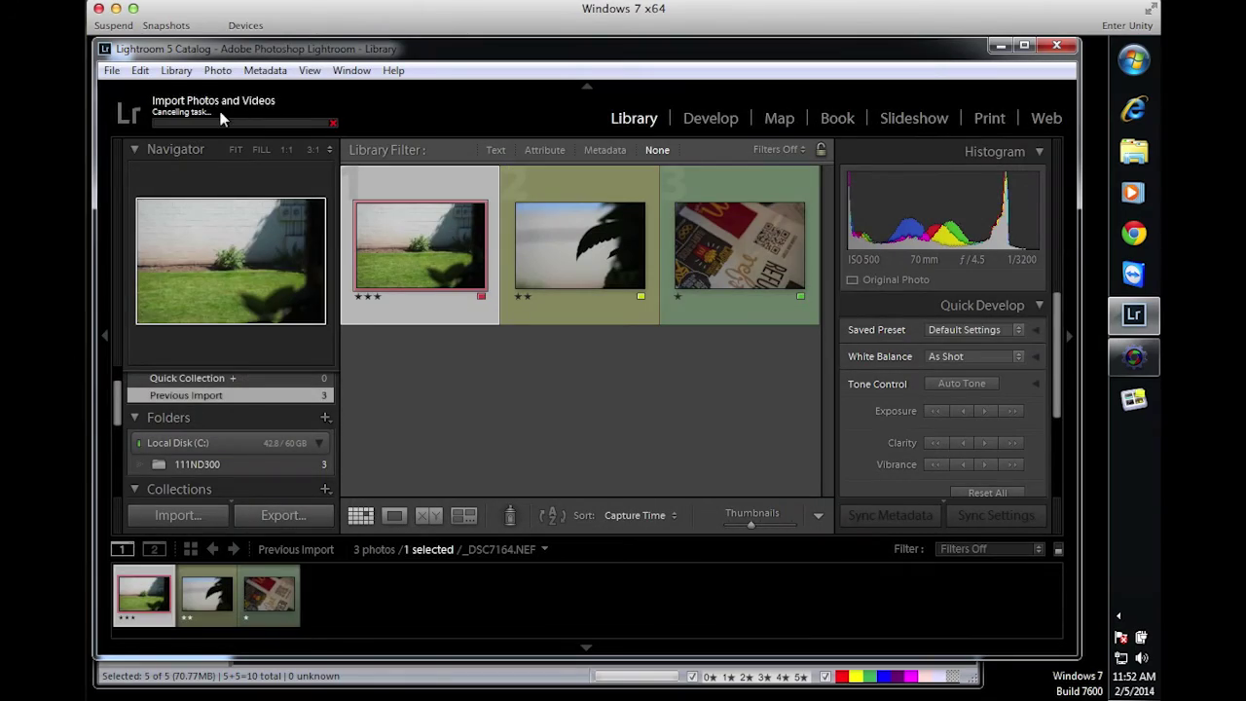
pyautogui.click(141, 74)
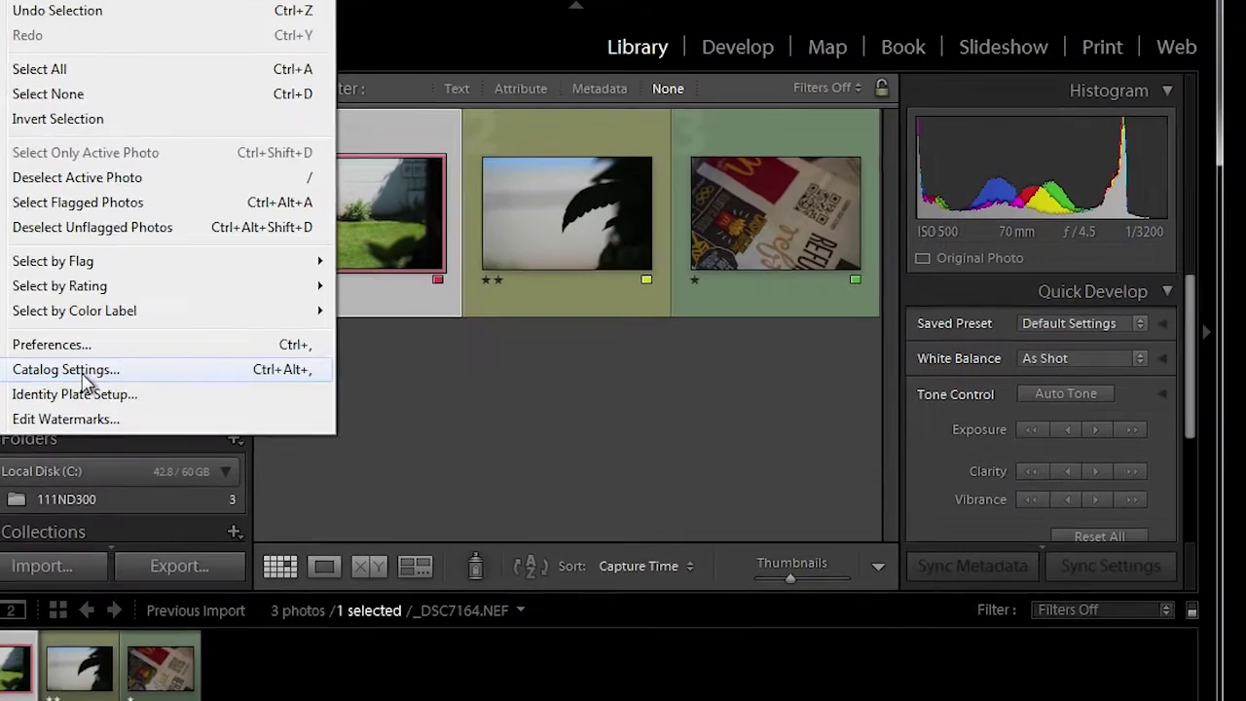
pyautogui.click(168, 365)
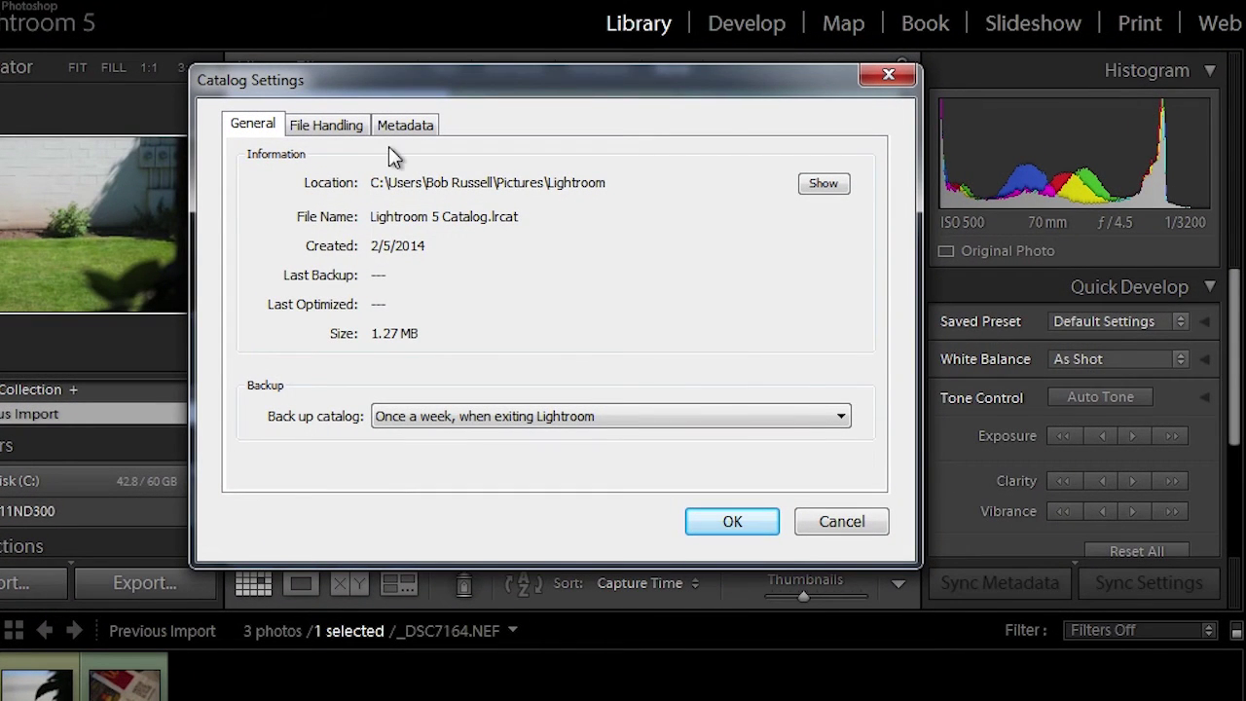
pyautogui.click(416, 121)
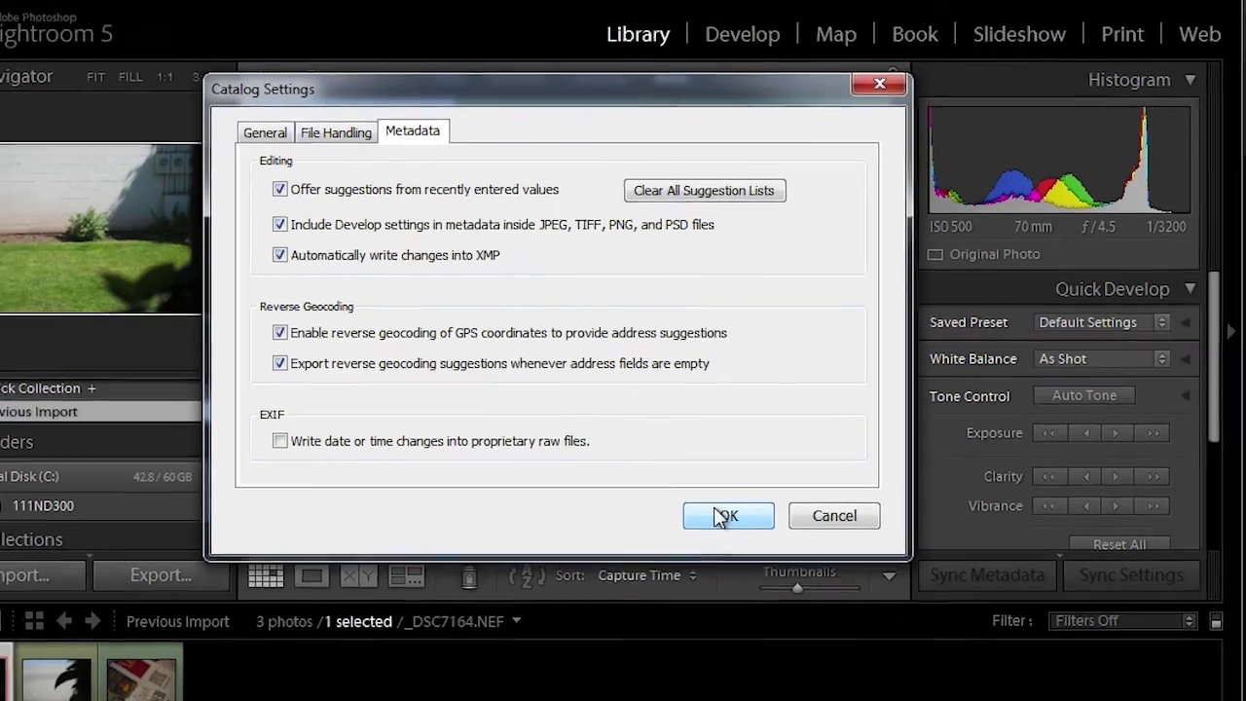
pyautogui.click(726, 516)
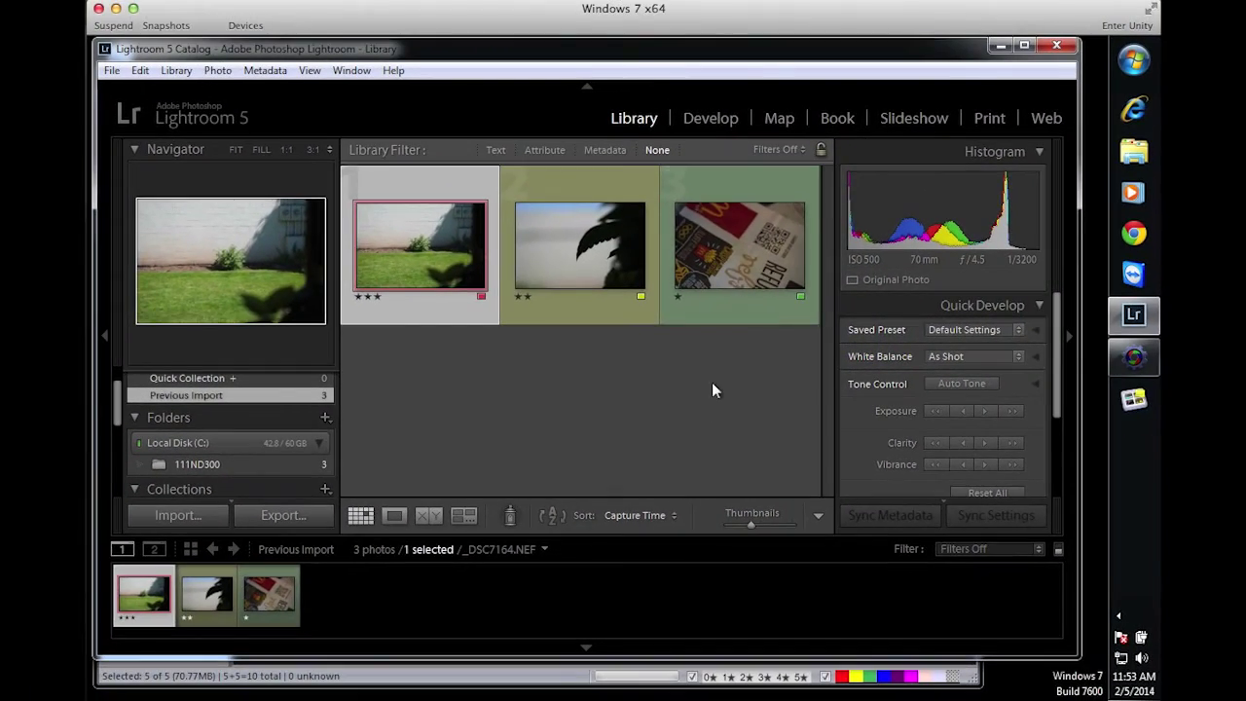
# Step: Open Lightroom's Import window with Ctrl+Shift+I and import the five ORF photos from For LR5
pyautogui.click(1134, 357)
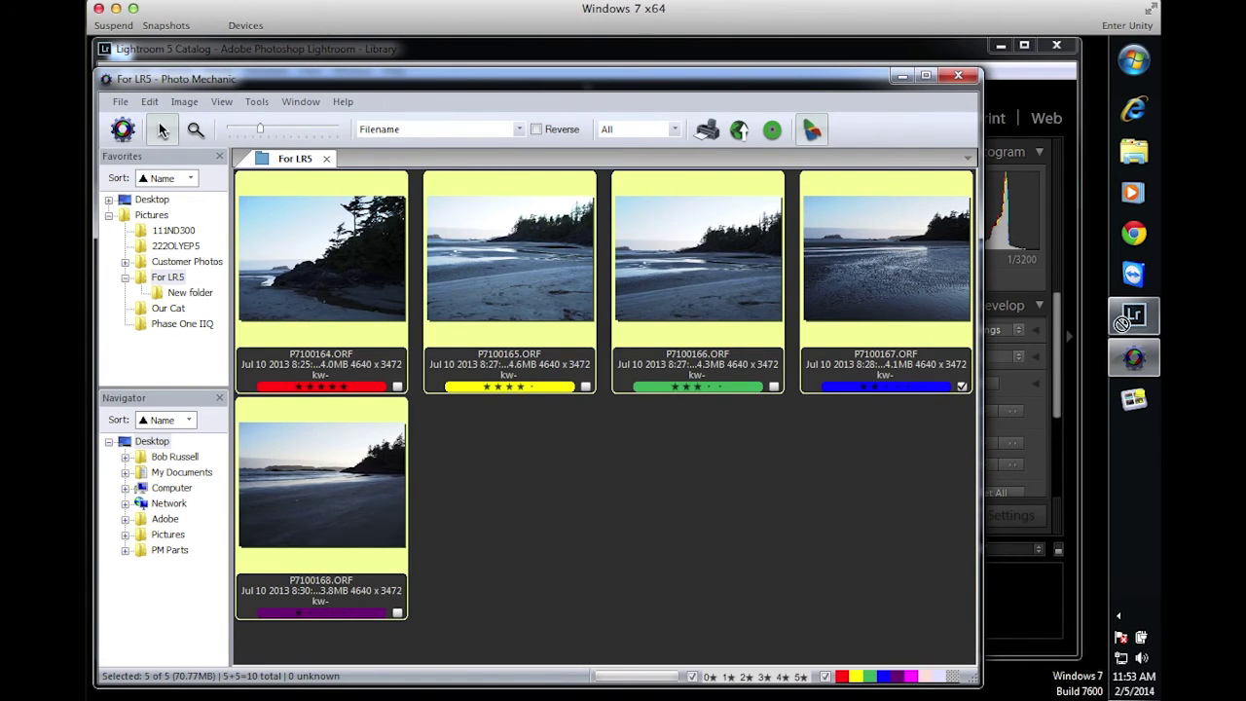
pyautogui.click(1134, 315)
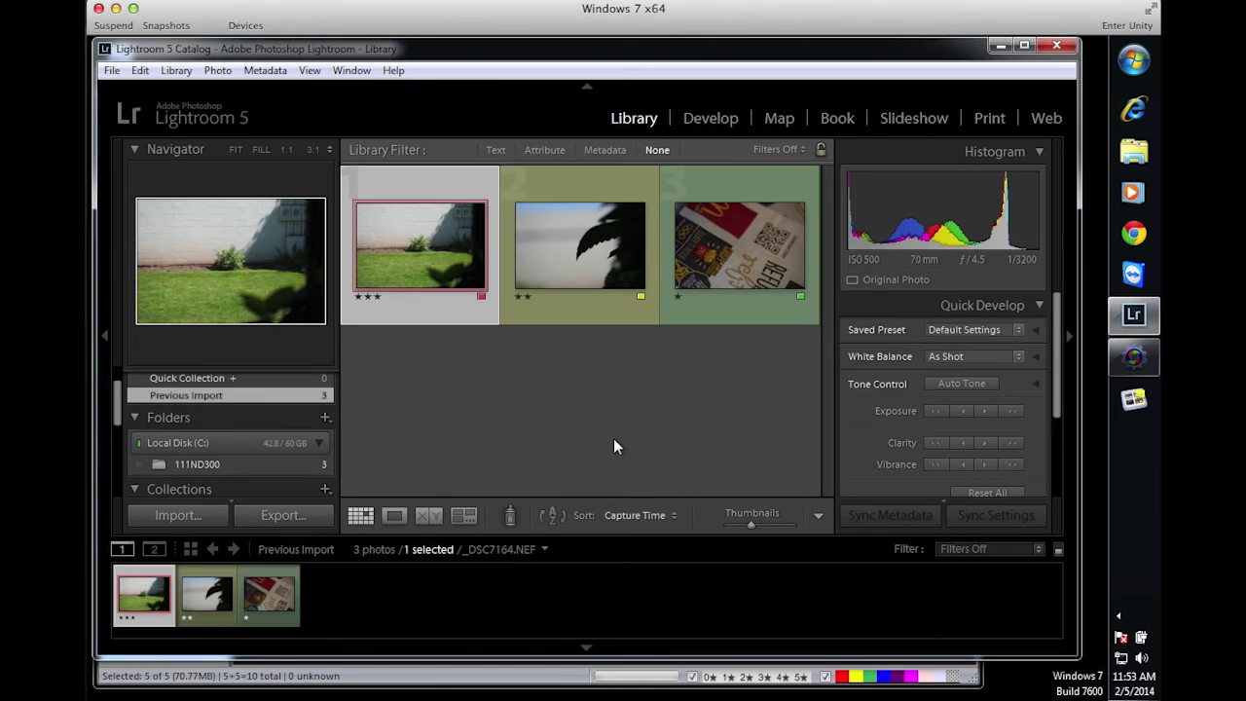
pyautogui.hotkey('ctrl', 'shift', 'i')
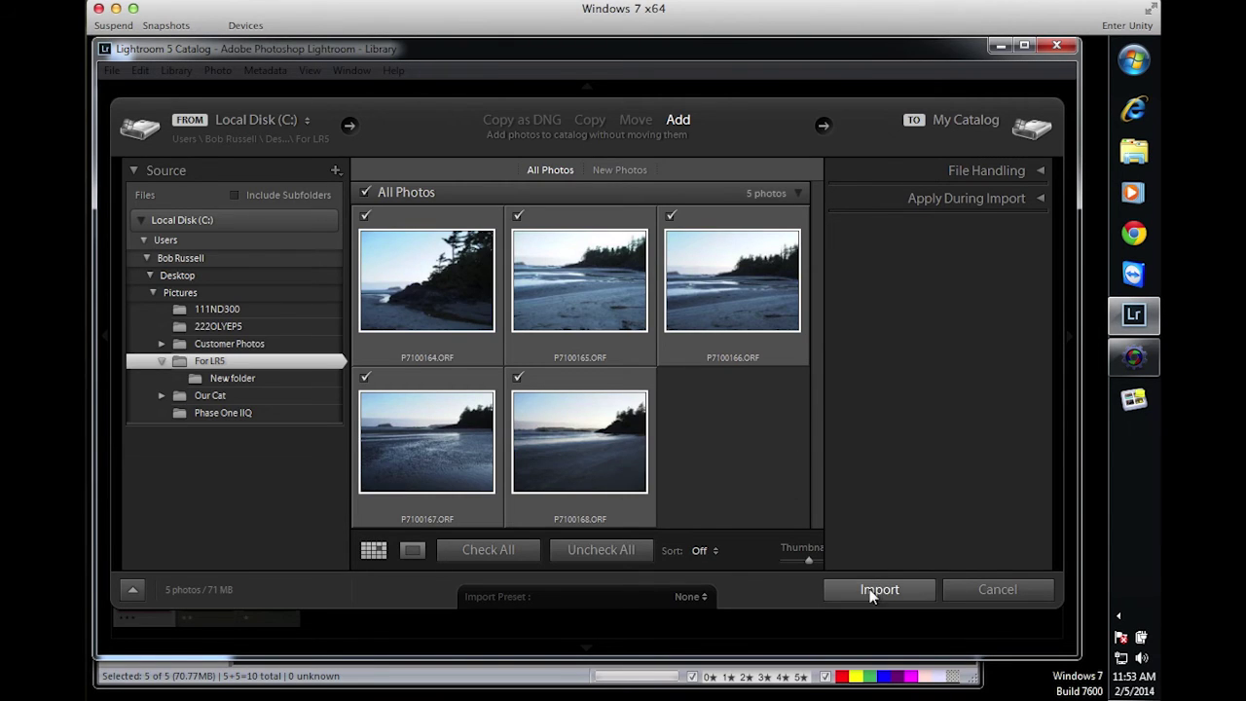
pyautogui.click(879, 590)
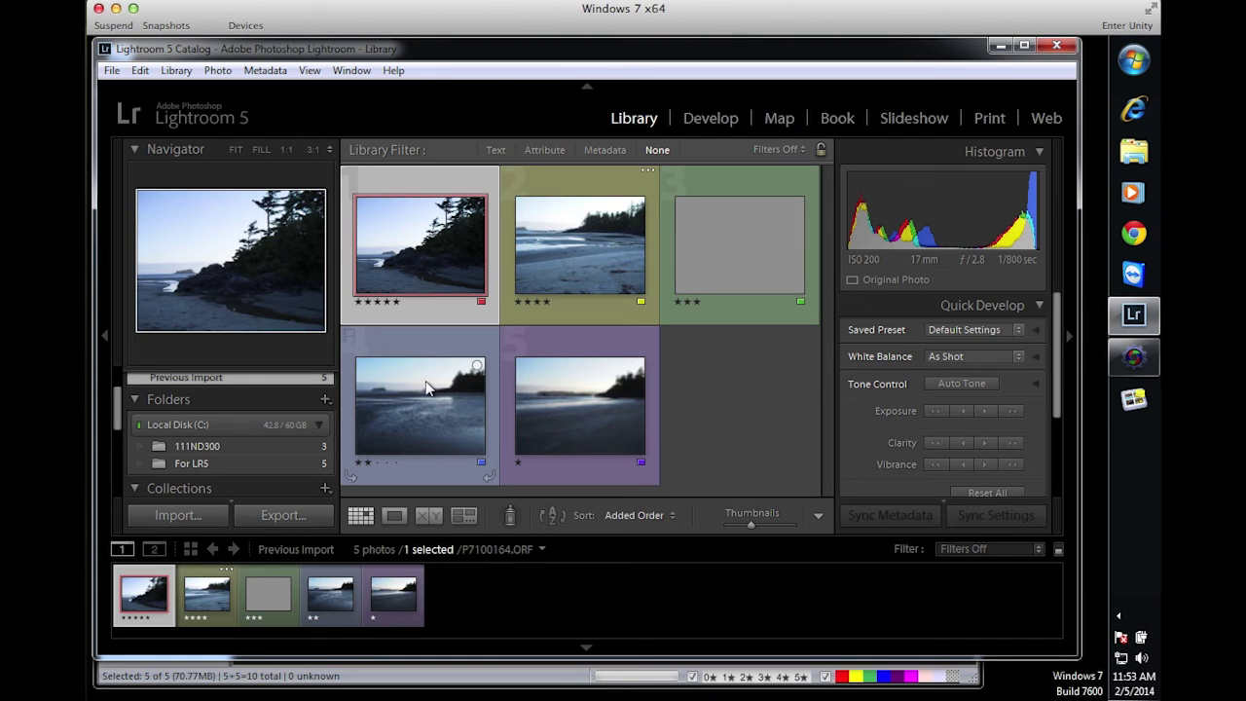
# Step: Change P7100164.ORF's colour label from red to purple in Lightroom, then switch to Photo Mechanic
pyautogui.click(481, 302)
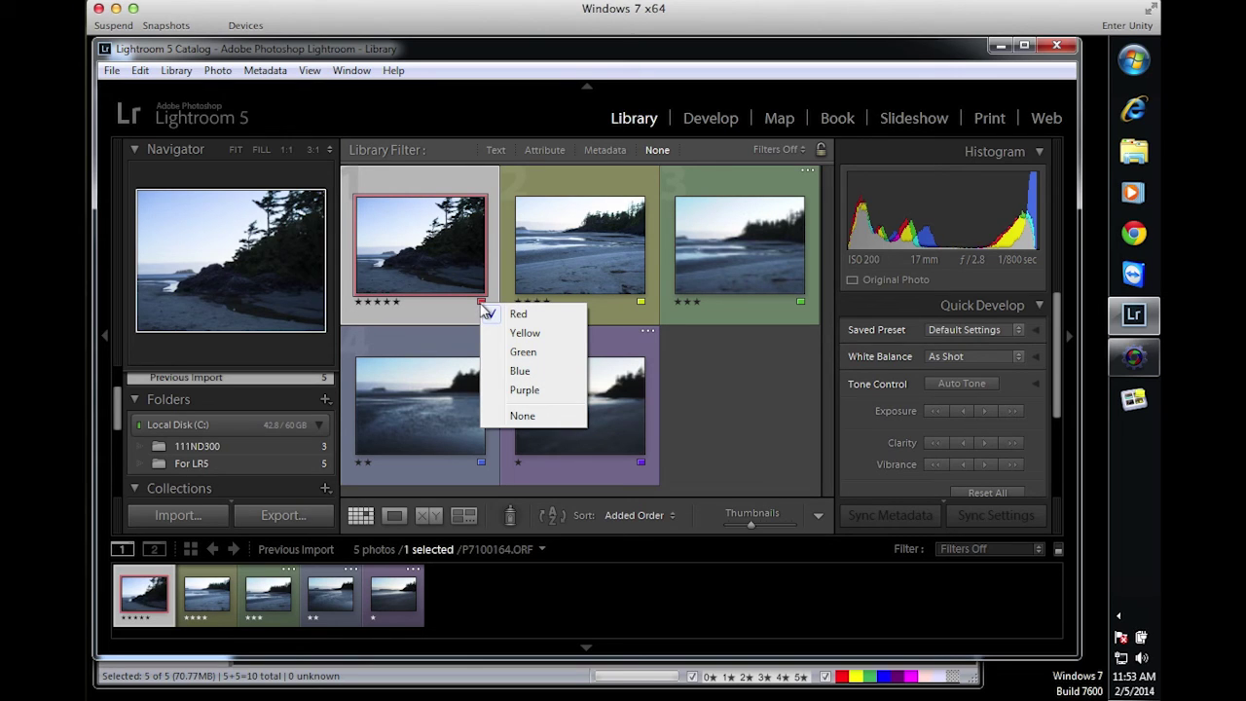
pyautogui.click(531, 391)
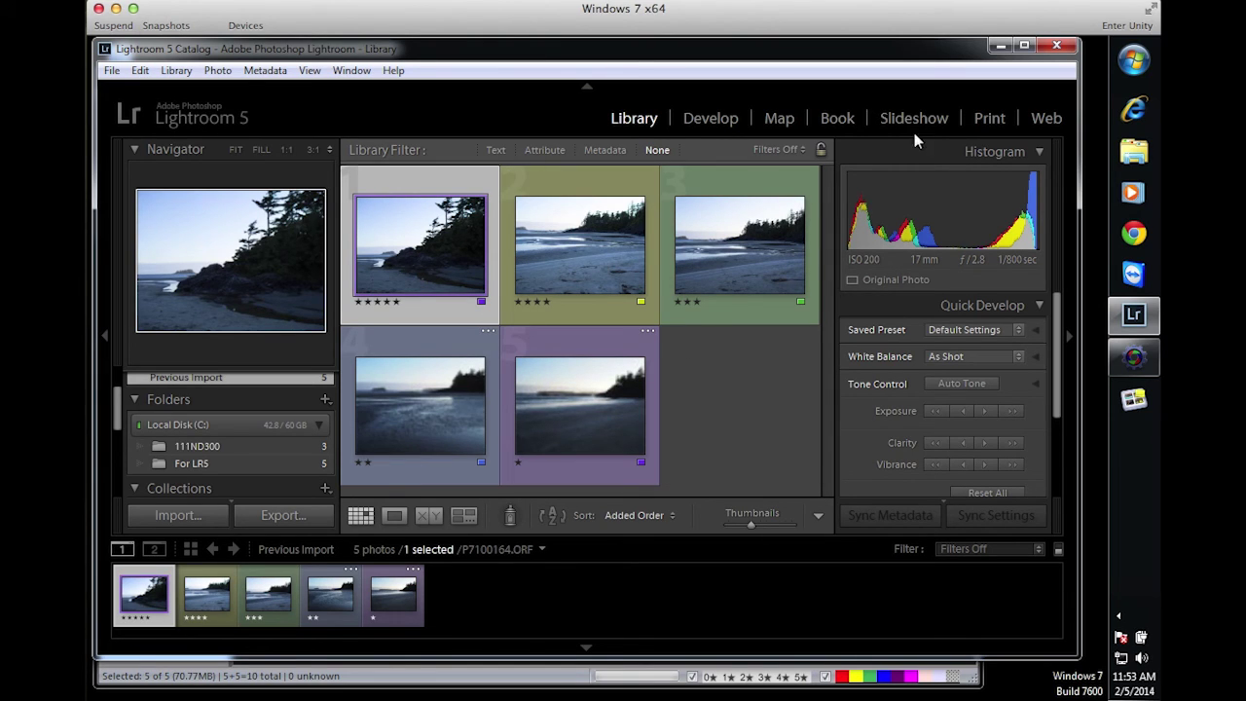
pyautogui.click(1137, 359)
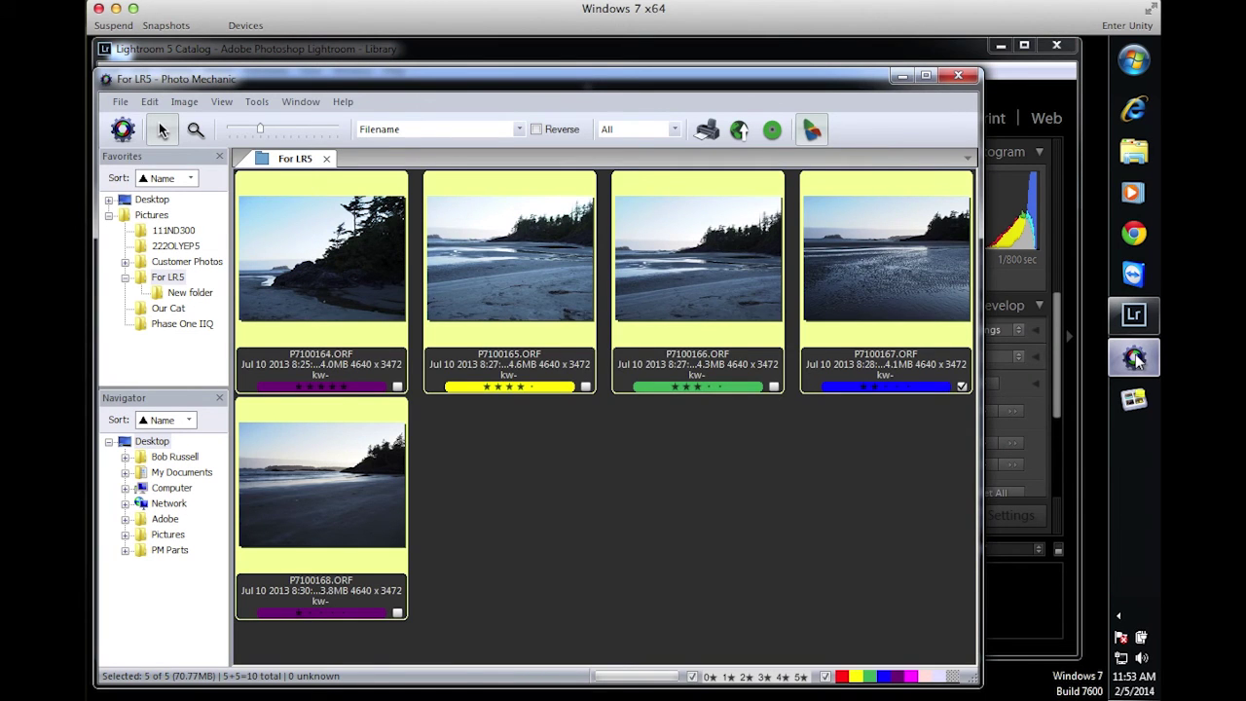